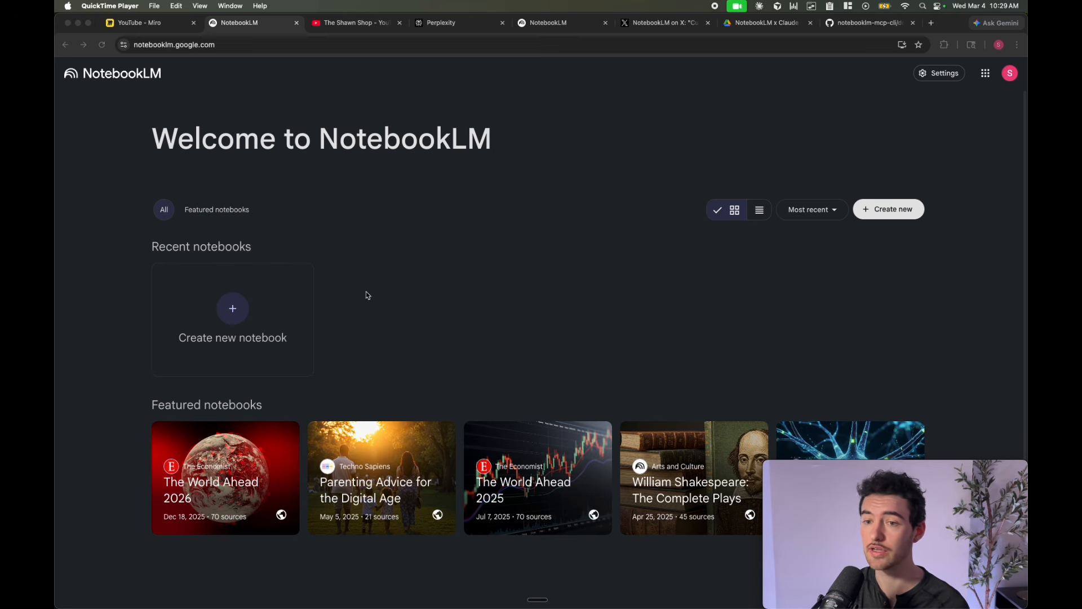
Step: Create a new notebook and dismiss its initial source dialog
click(361, 313)
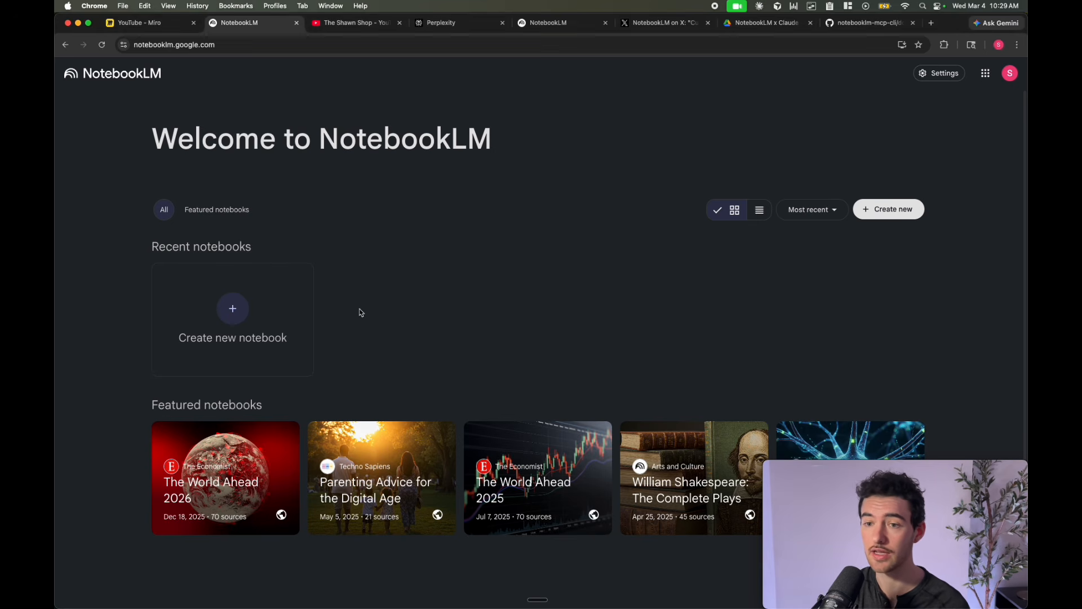
click(253, 290)
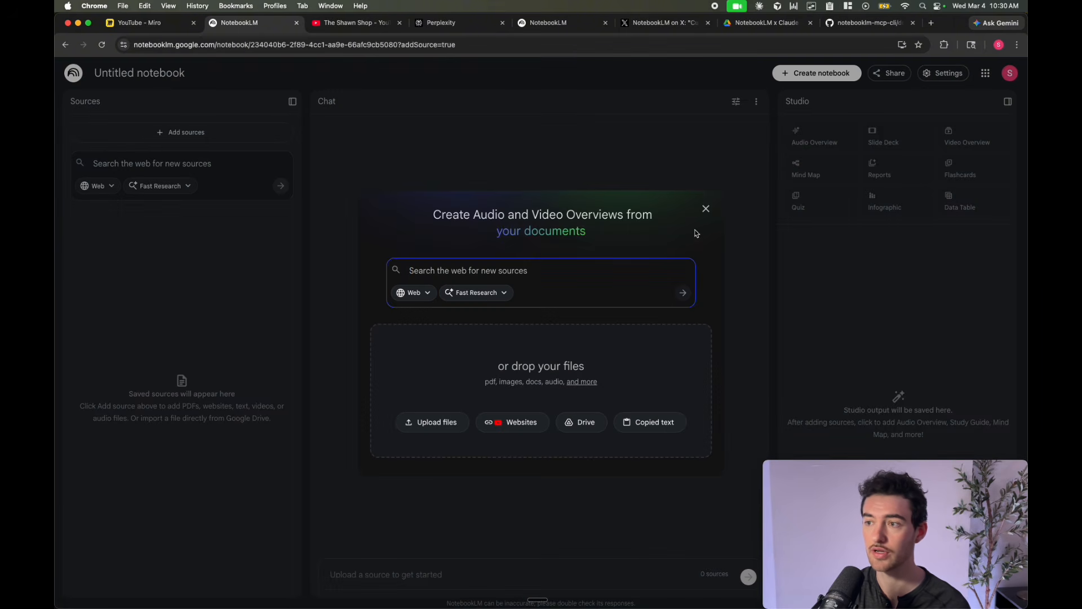
click(706, 209)
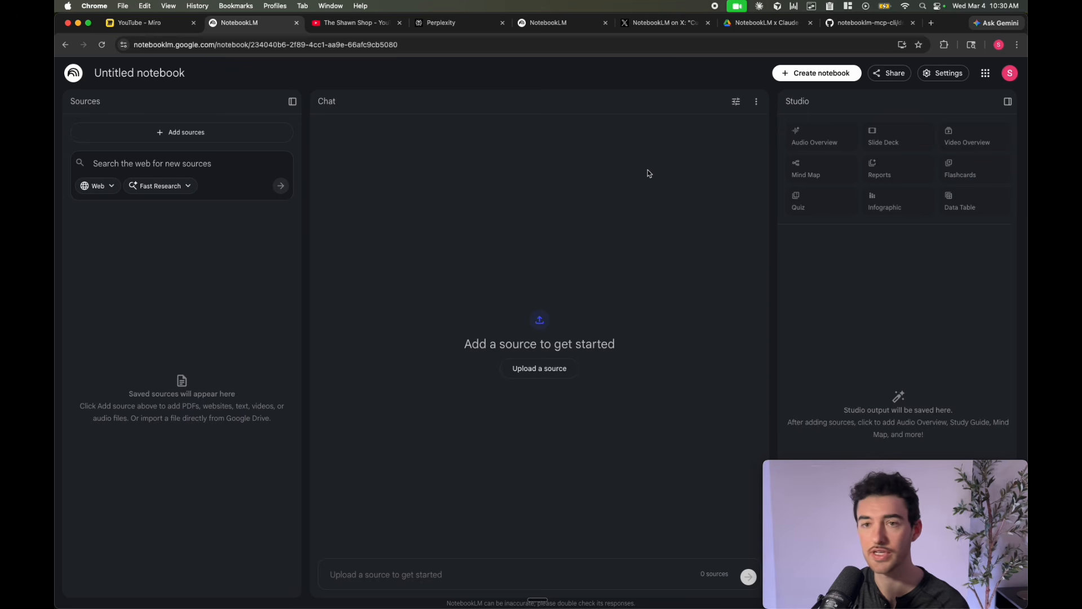
Step: Open the link entry for a website source and copy the YouTube share link of "Perplexity Computer DESTROYS Claude Code?"
click(216, 135)
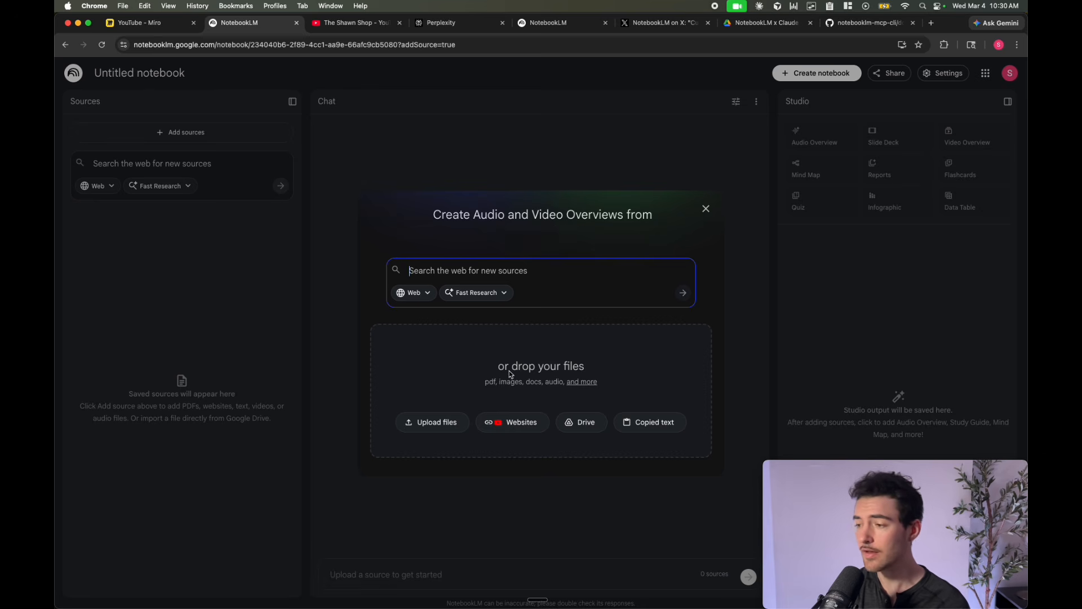
click(506, 421)
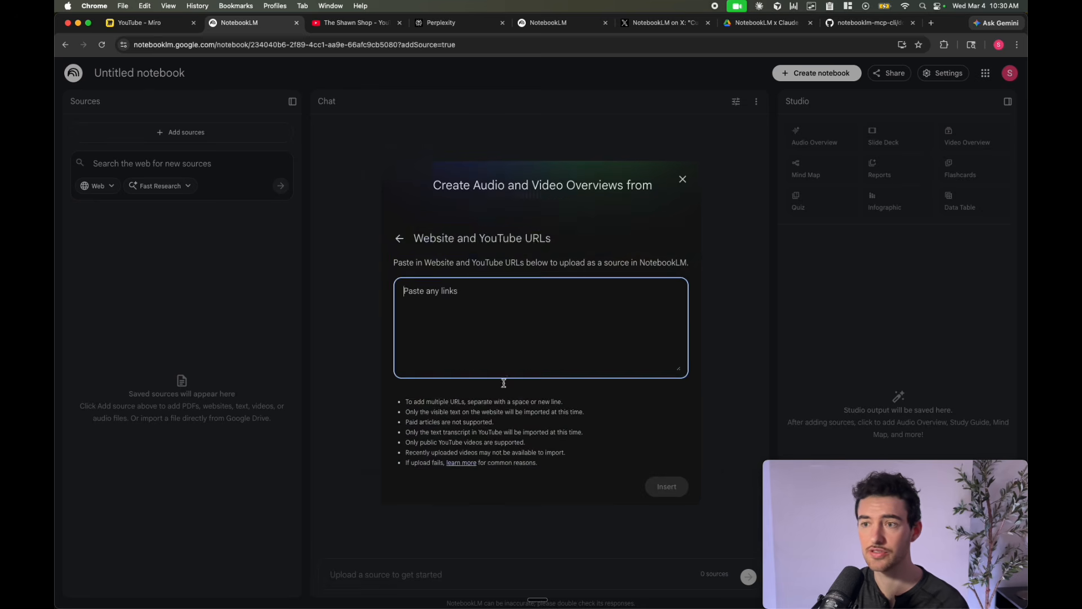
click(354, 23)
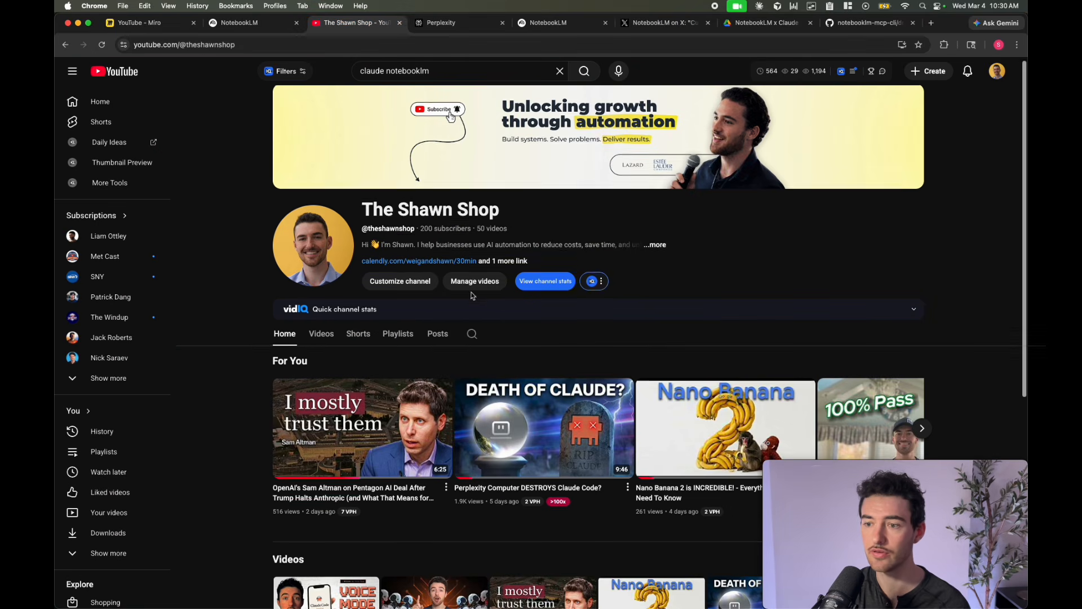
scroll(500, 320, down, 3)
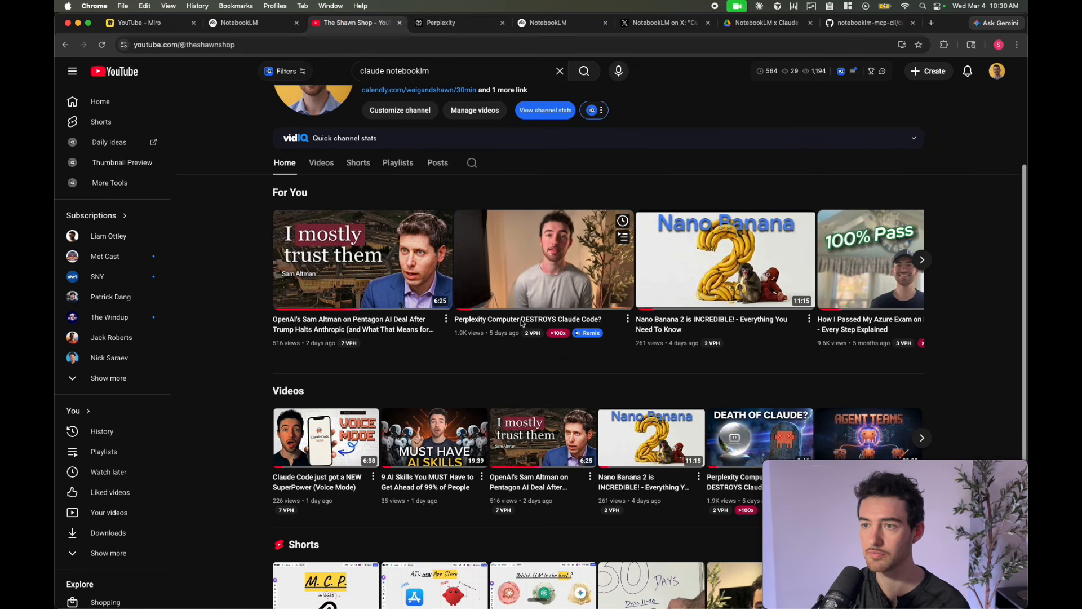
click(626, 320)
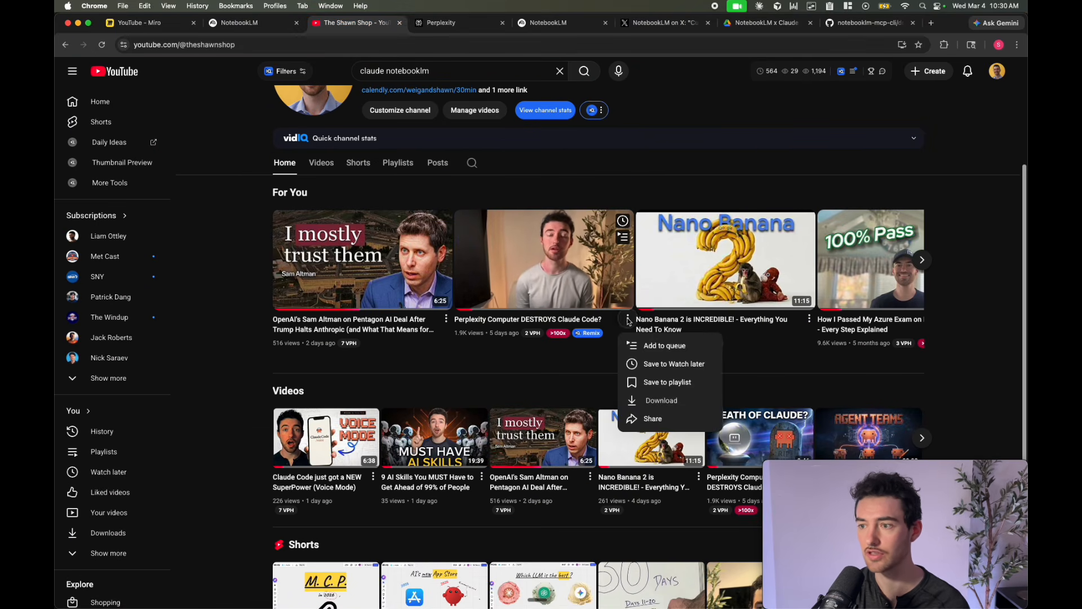
click(629, 418)
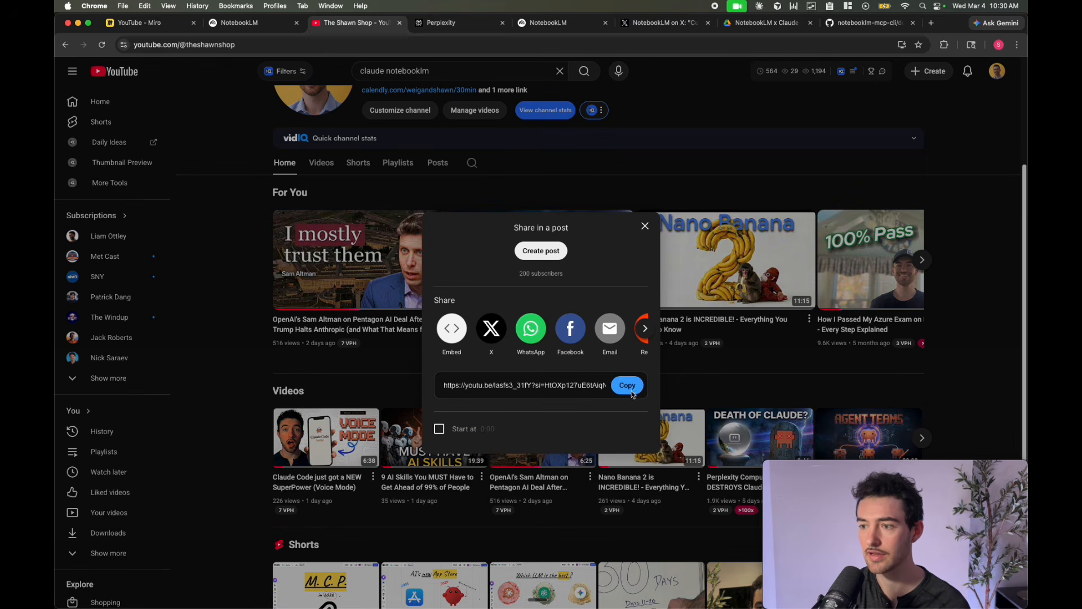
click(625, 384)
Step: Add the copied YouTube link to the untitled notebook as a source
click(236, 29)
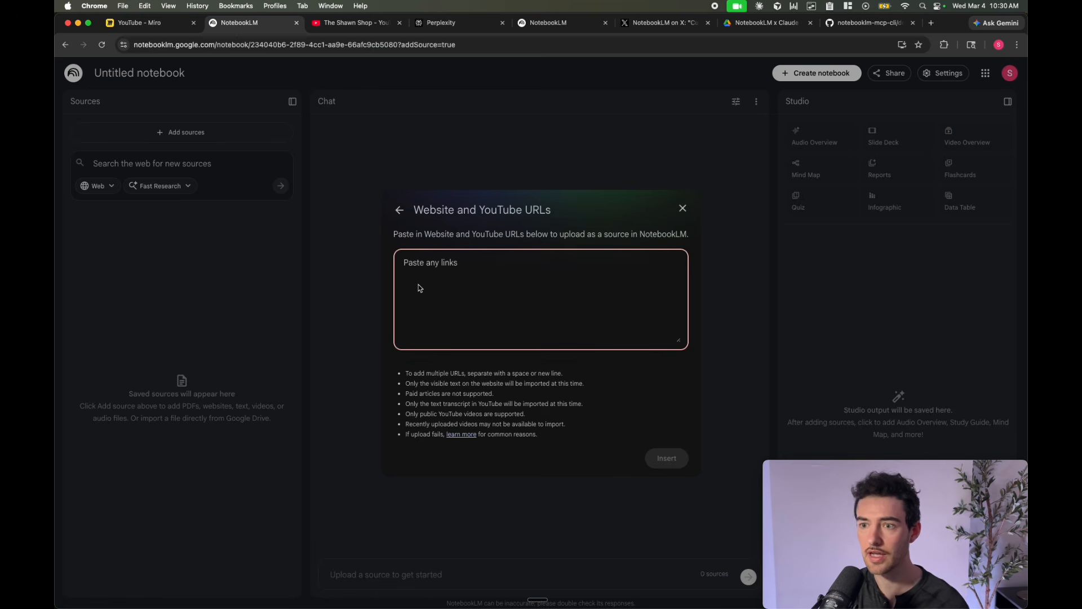
key(super+v)
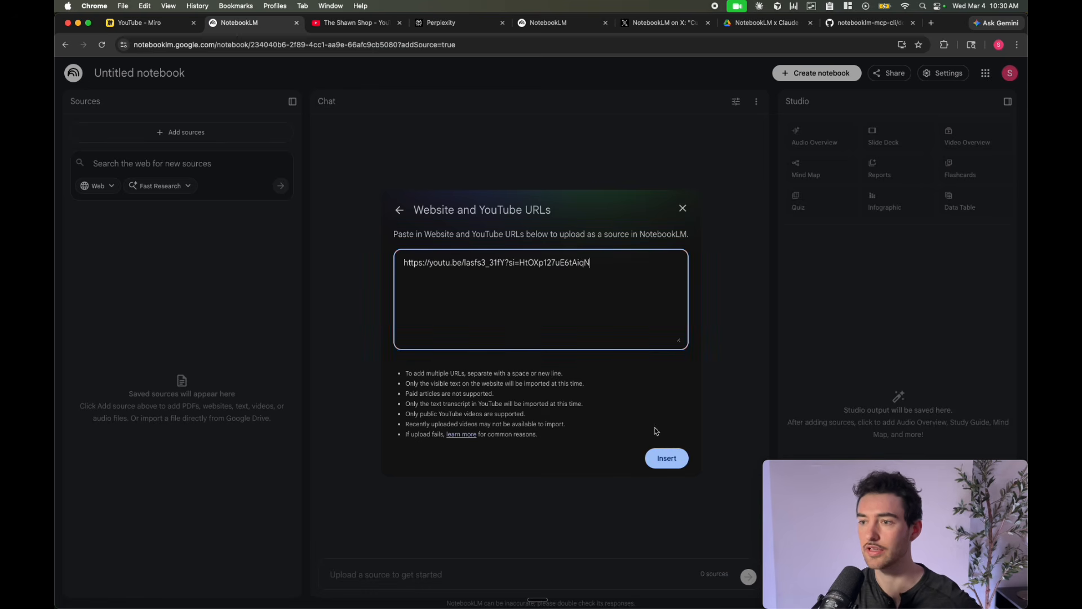
click(667, 457)
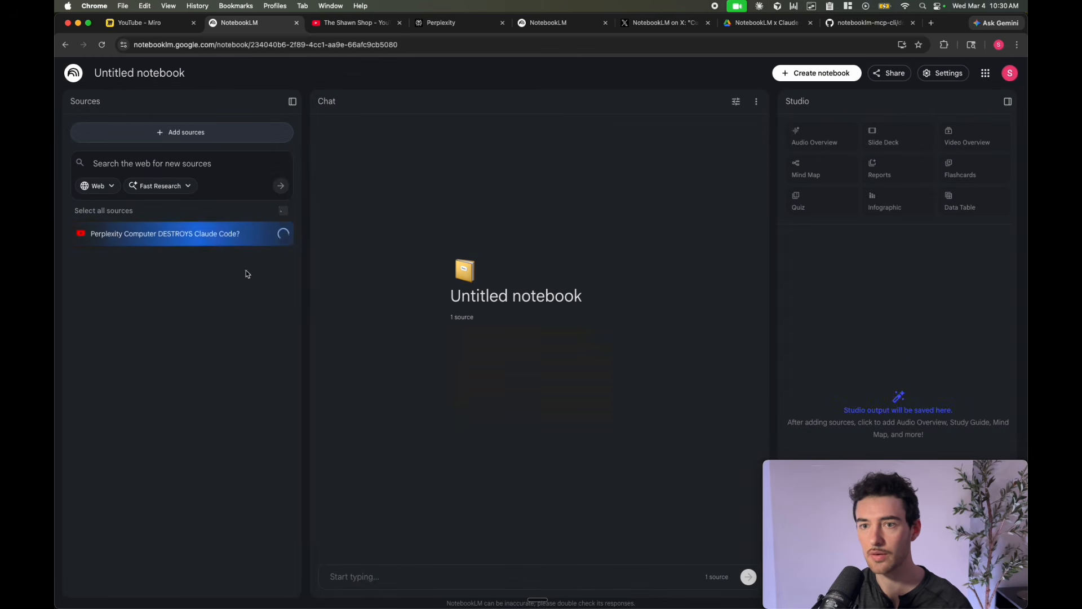
Step: Start adding another notebook source and search Google for Perplexity Computer in the Perplexity browser tab
click(198, 133)
click(435, 24)
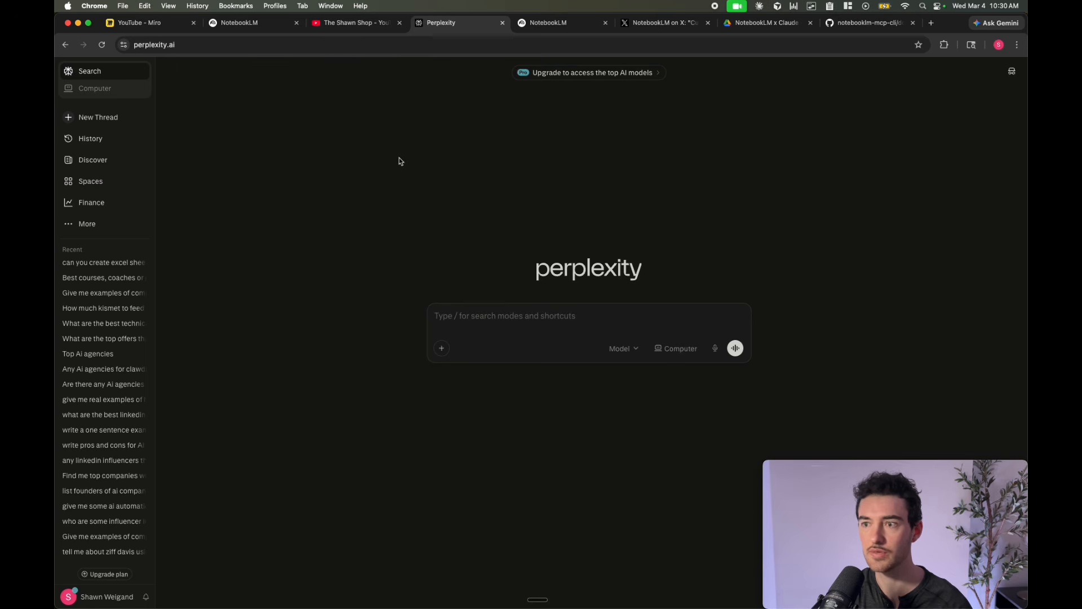
click(321, 45)
text(perplecxity co[mput)
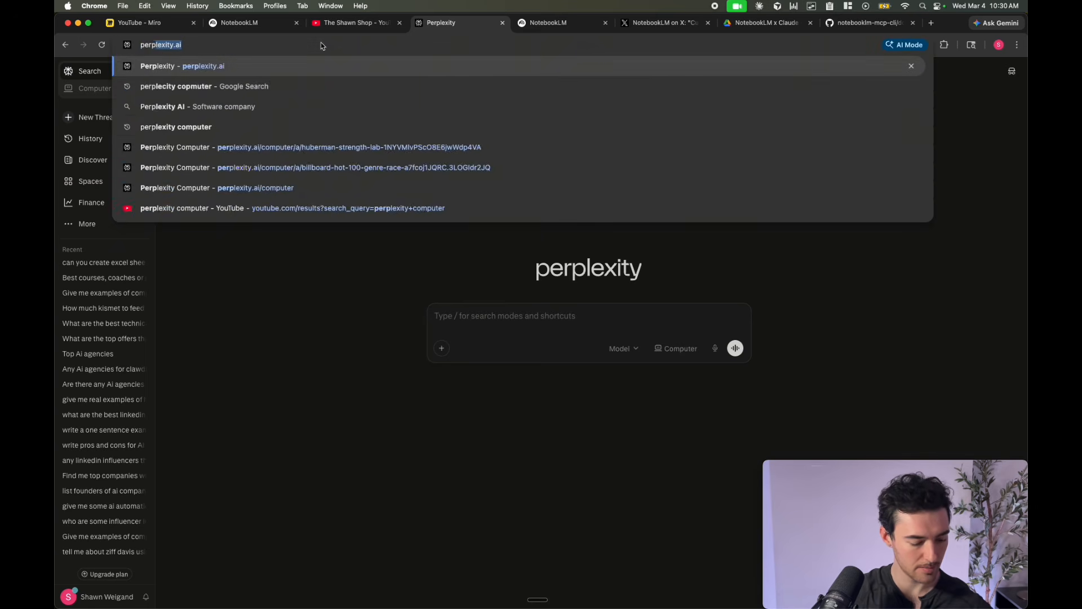
text(er)
key(Return)
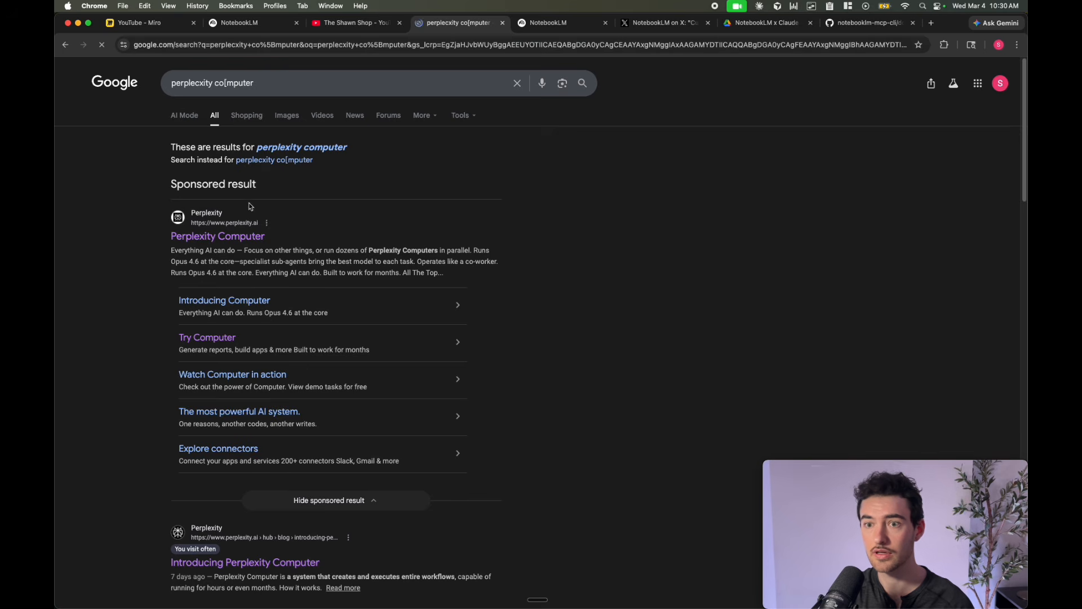
Step: Open the "Introducing Perplexity Computer" blog post from the search results and copy its web address
scroll(259, 395, down, 3)
click(261, 467)
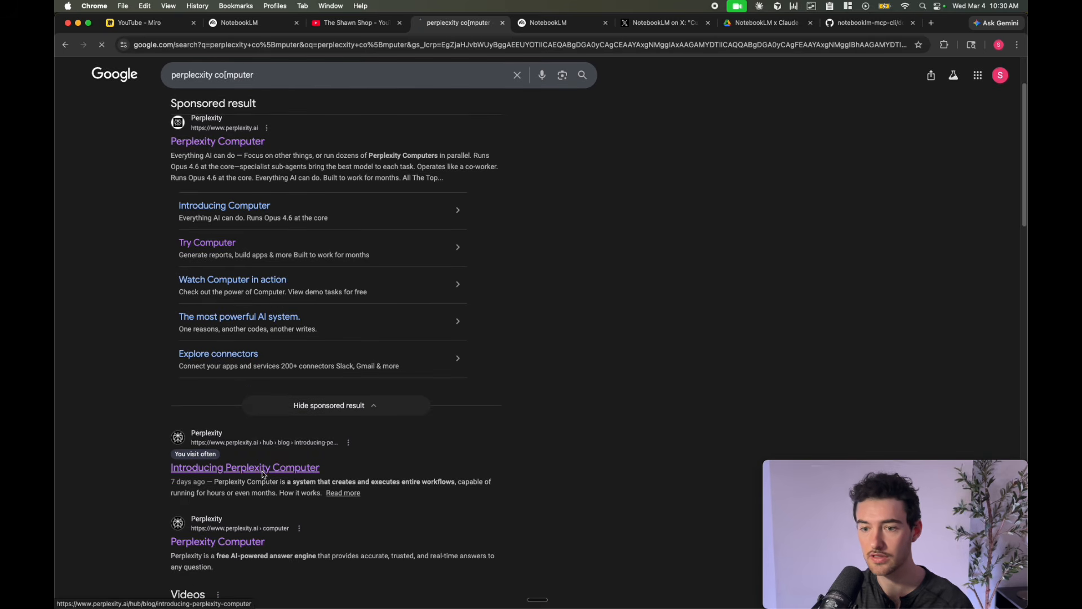
click(346, 45)
key(super+c)
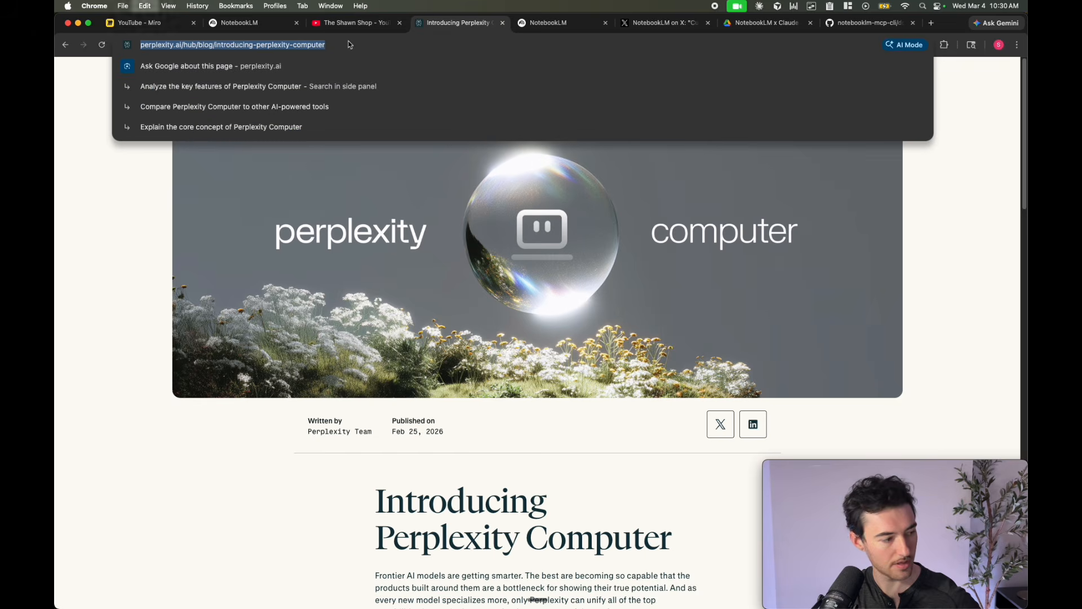
Step: Add the perplexity.ai/hub/blog/introducing-perplexity-computer page to the notebook as a website source
click(240, 23)
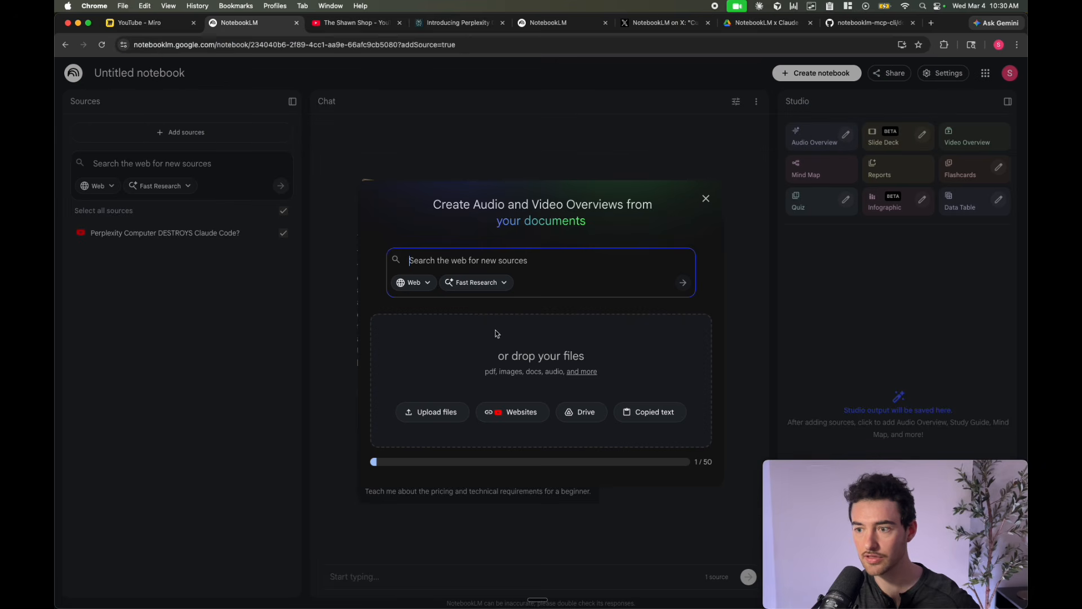
click(529, 412)
key(super+v)
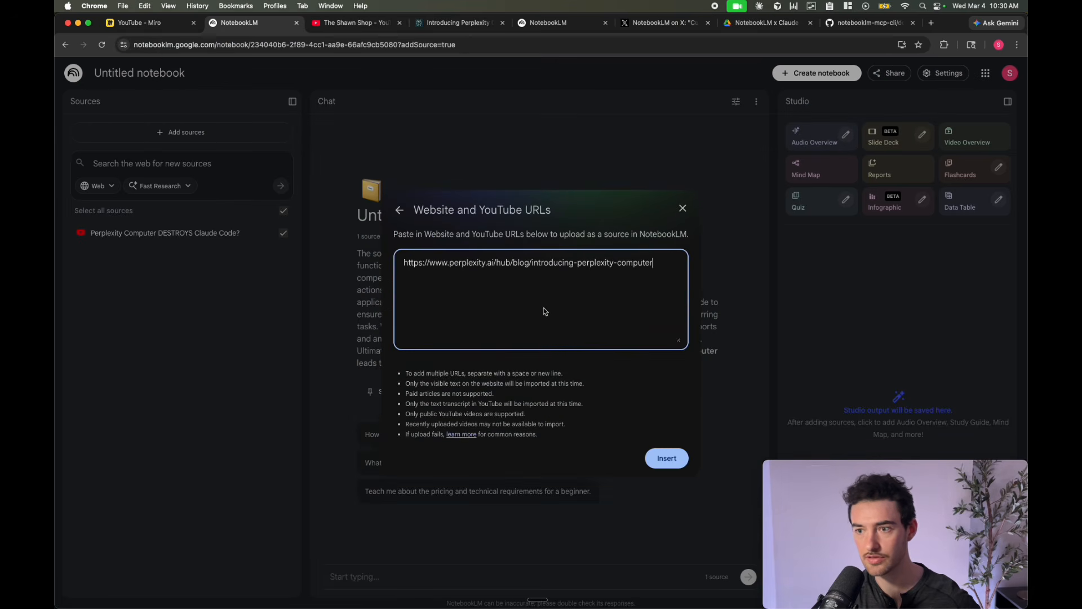
click(667, 459)
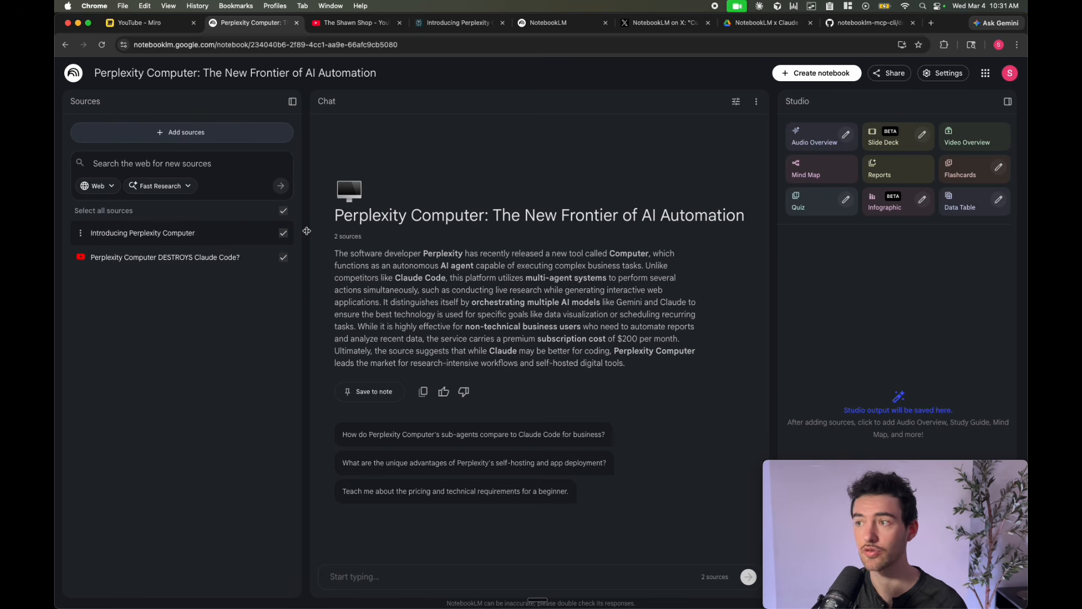
Step: Generate an infographic from the notebook's sources in the Clay visual style
click(922, 201)
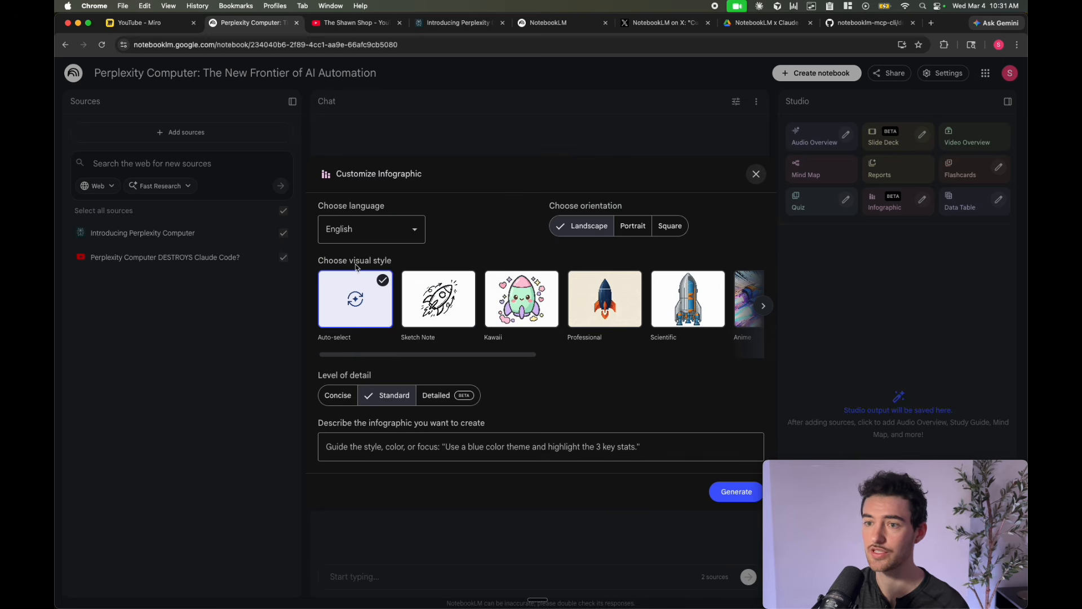
mouse_move(426, 357)
mouse_down()
mouse_move(620, 345)
mouse_move(450, 359)
mouse_move(496, 357)
mouse_up()
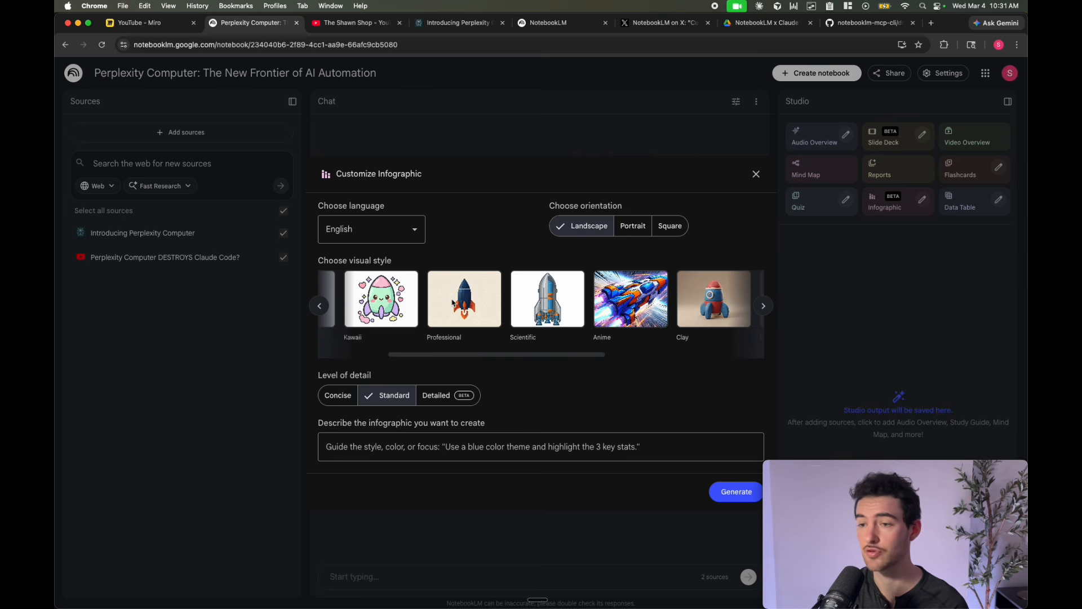
scroll(468, 355, right, 5)
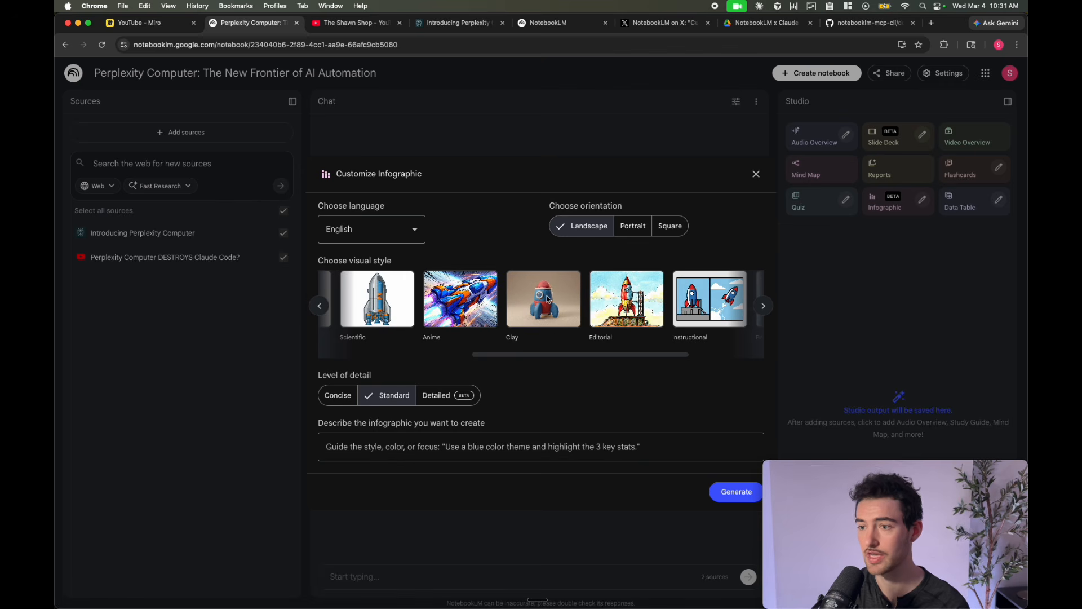
click(547, 300)
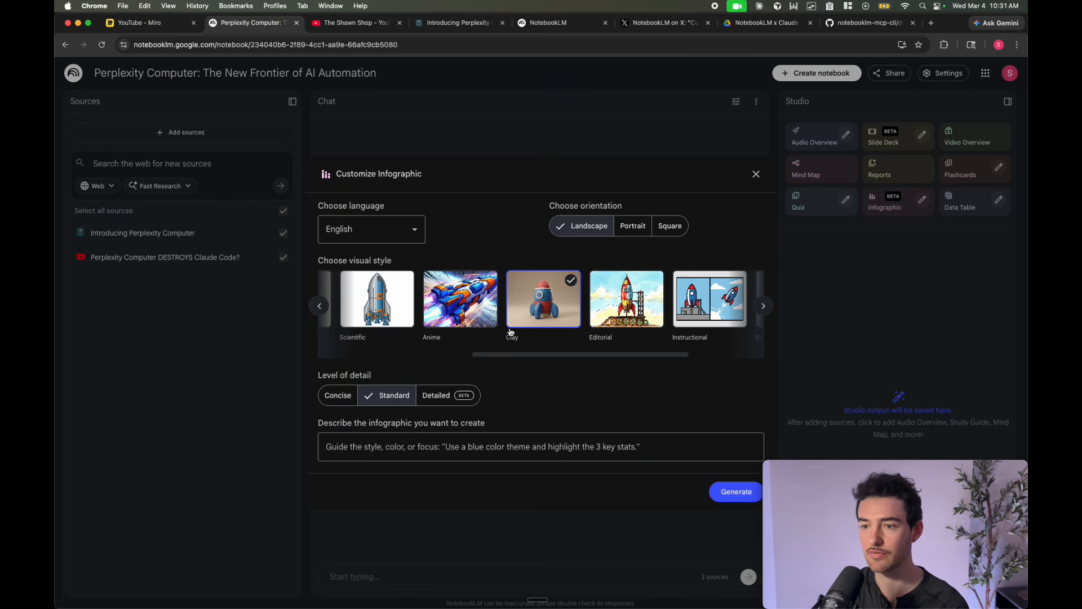
click(740, 493)
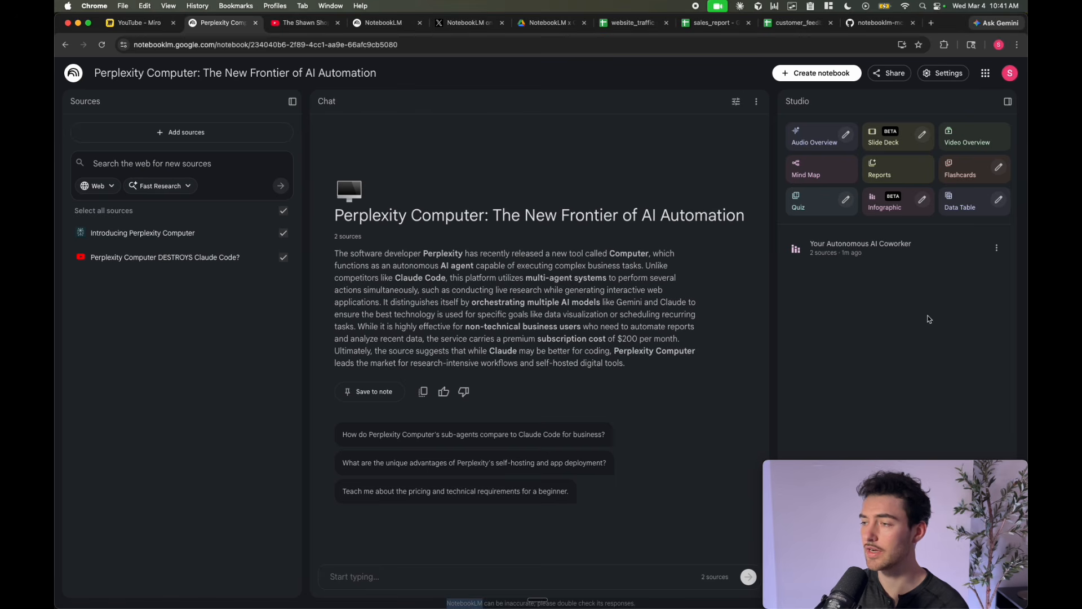
Step: View the generated "Your Autonomous AI Coworker" infographic and close it
click(872, 248)
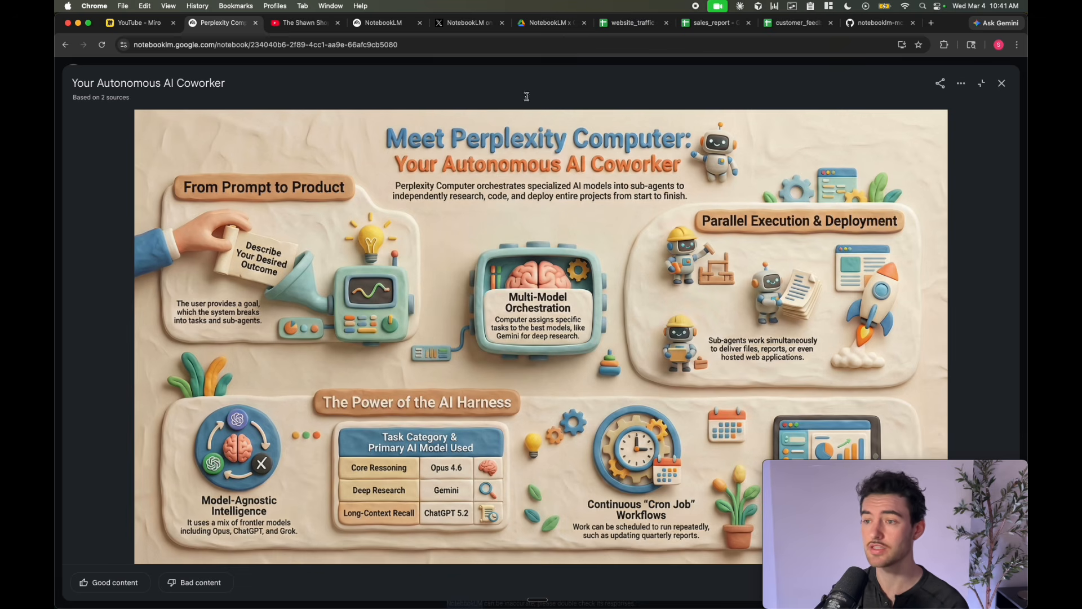
click(1002, 83)
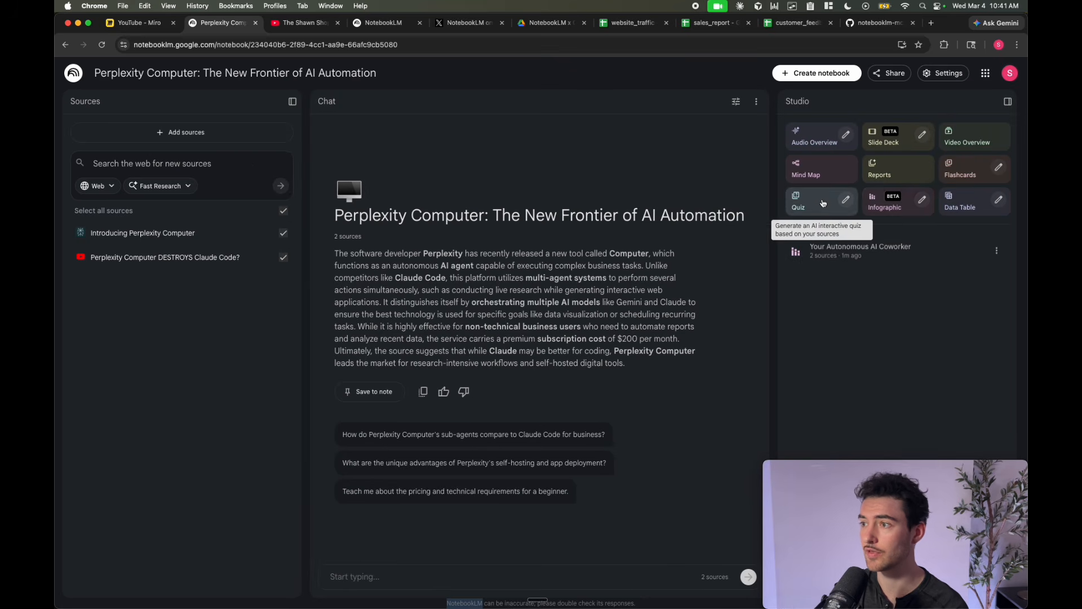
click(925, 201)
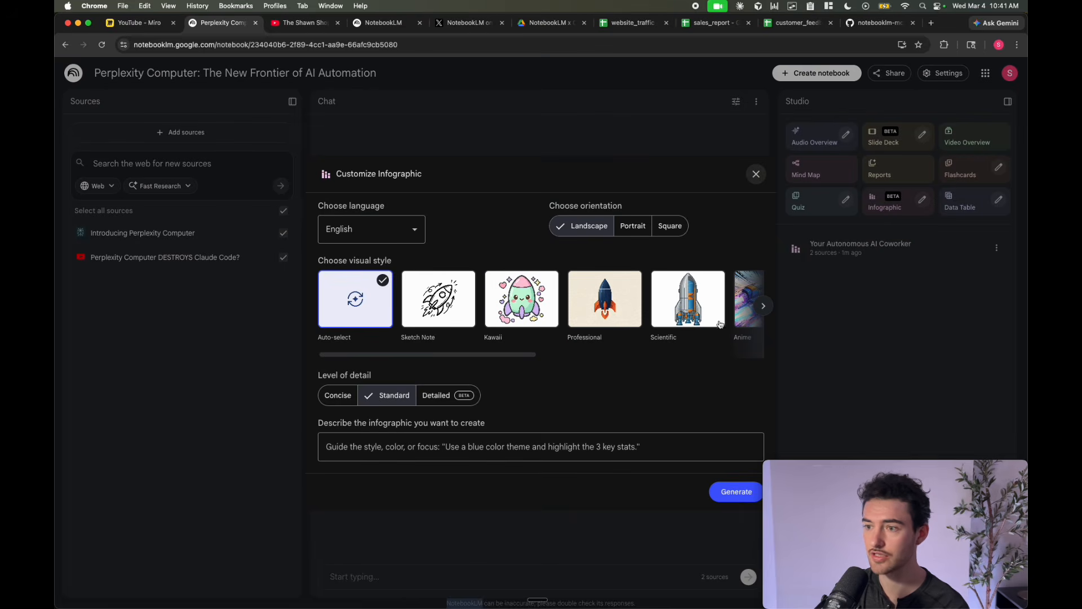
click(588, 315)
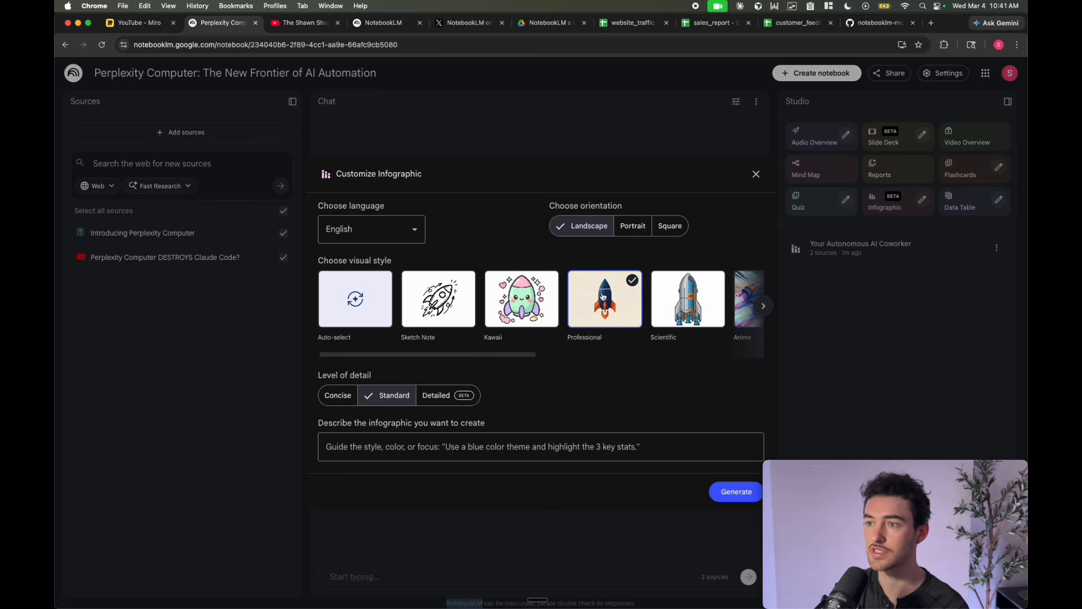
click(842, 328)
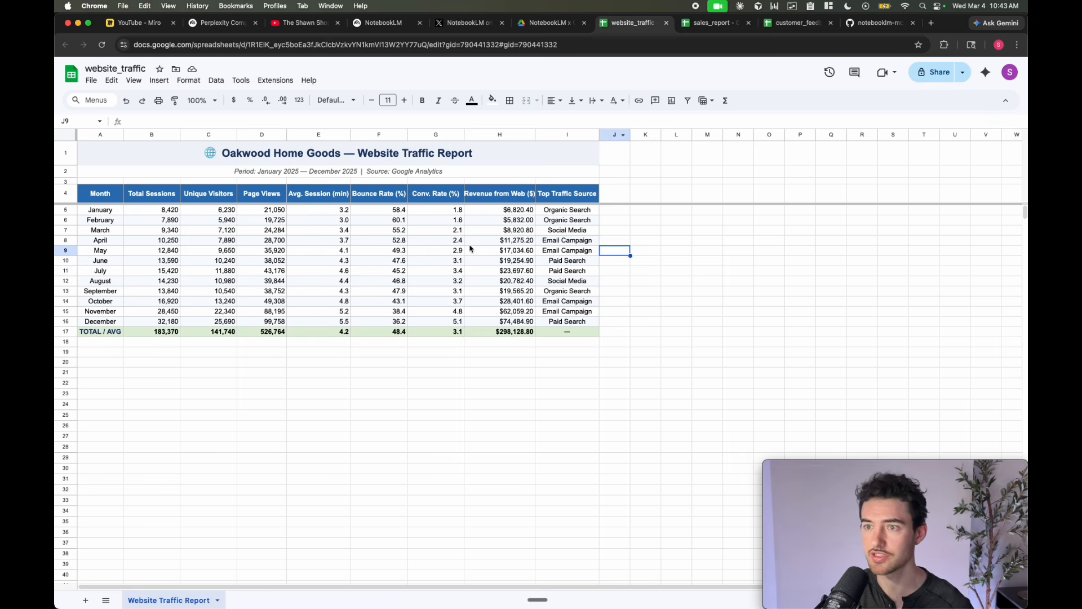
Step: Examine the January to December figures in the website_traffic spreadsheet, covering sessions through top traffic source
click(472, 252)
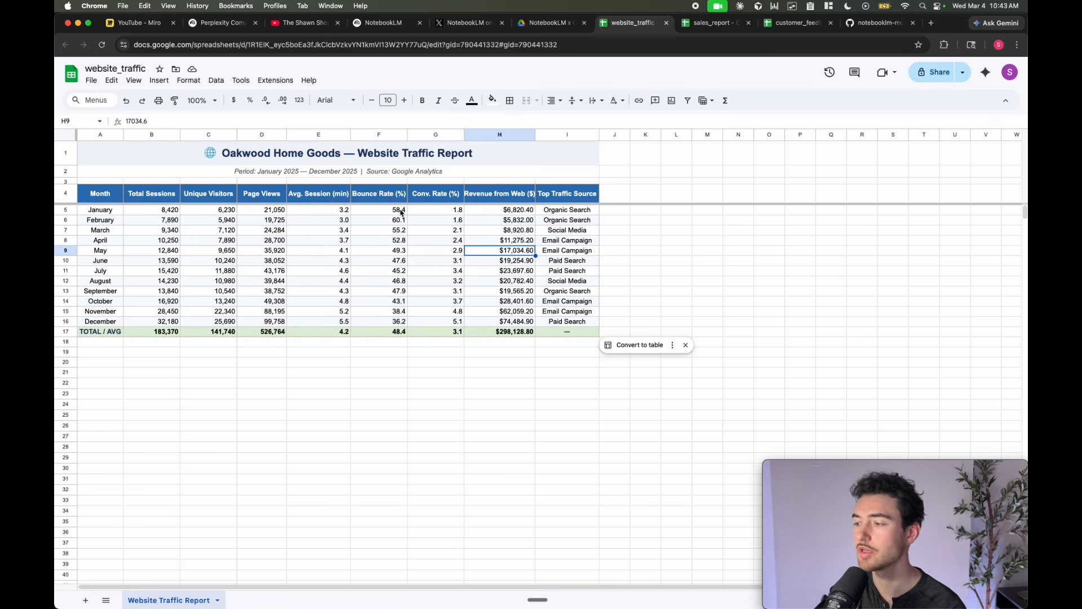
drag(104, 211, 95, 324)
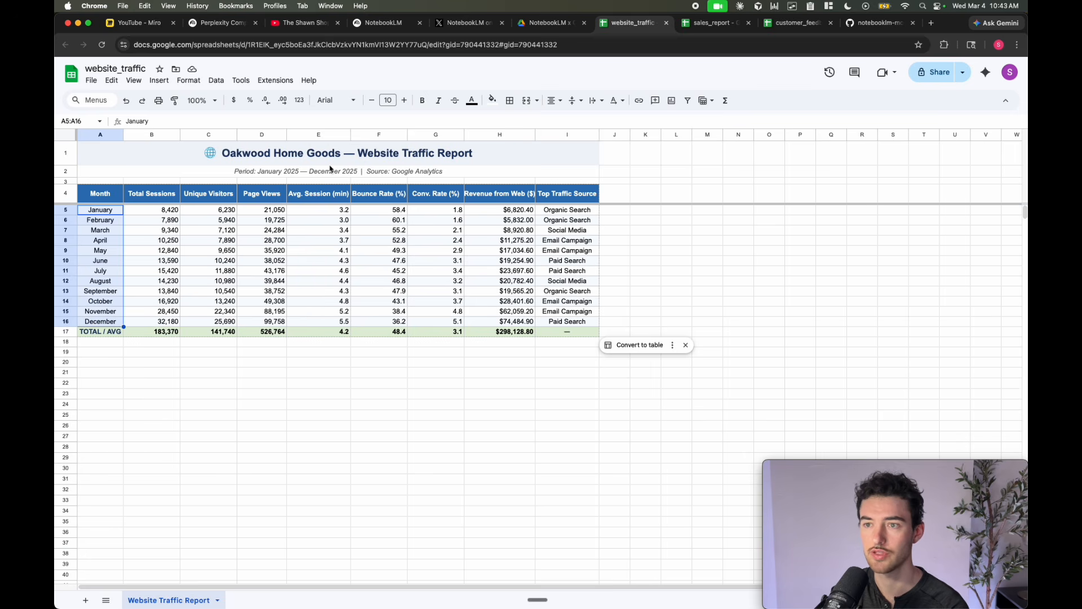
click(270, 222)
drag(148, 210, 574, 319)
Step: Review the monthly rows of the sales_report spreadsheet and open the customer_feedback spreadsheet
click(713, 22)
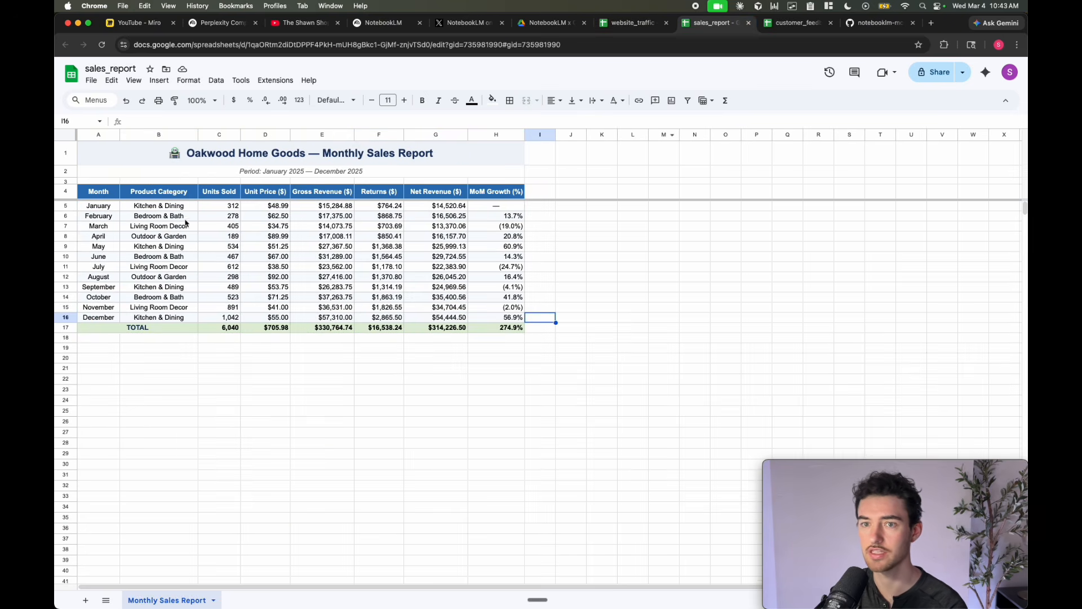
drag(109, 207, 497, 320)
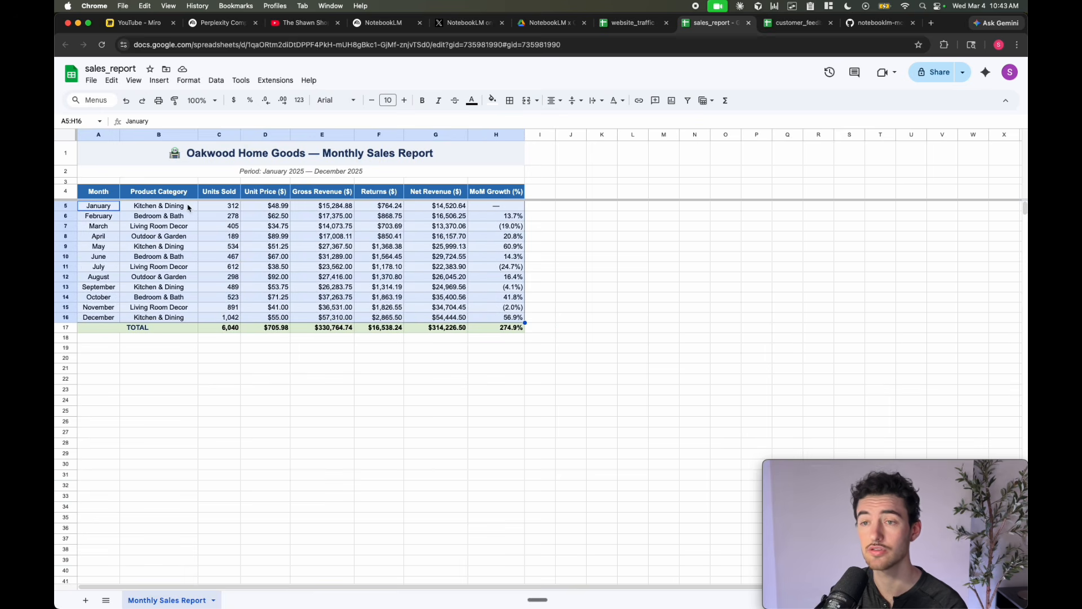
click(796, 23)
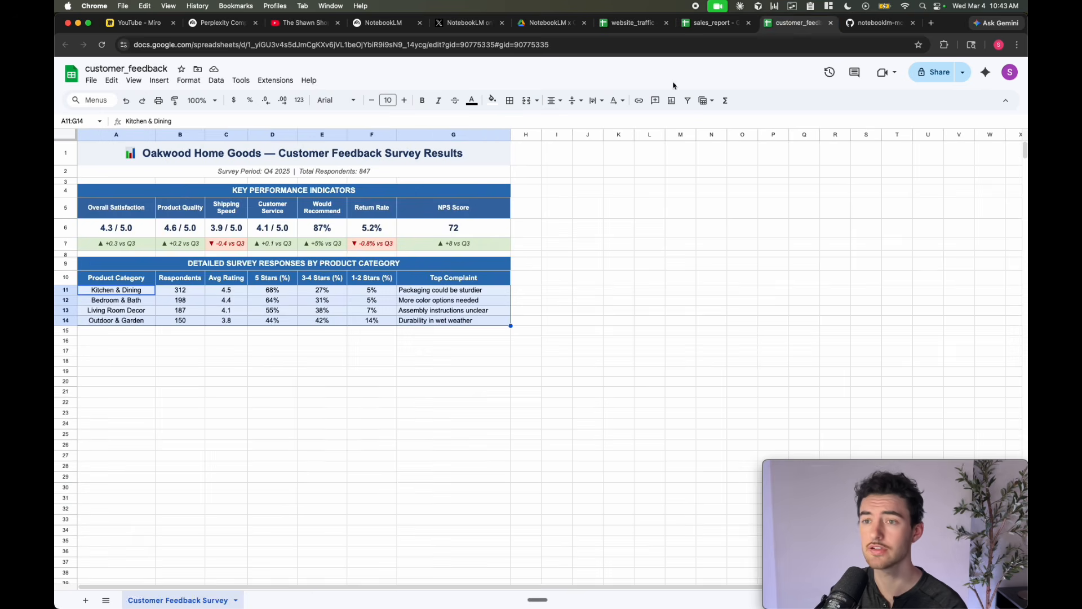
Step: Examine the product category rows in the customer_feedback spreadsheet, from respondents and ratings through each category's top complaint
click(160, 304)
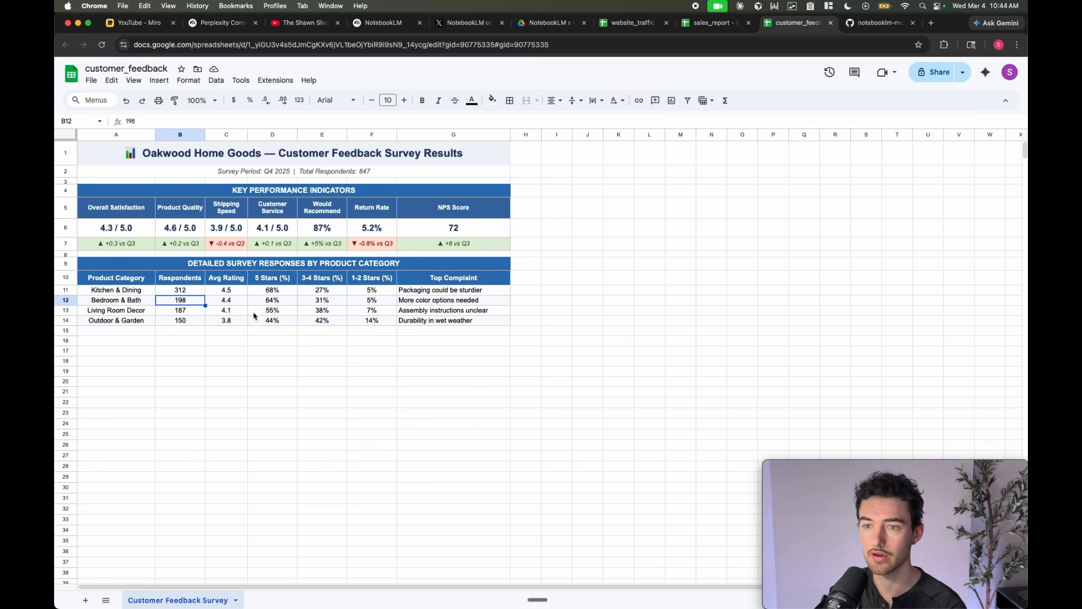
drag(181, 291, 375, 307)
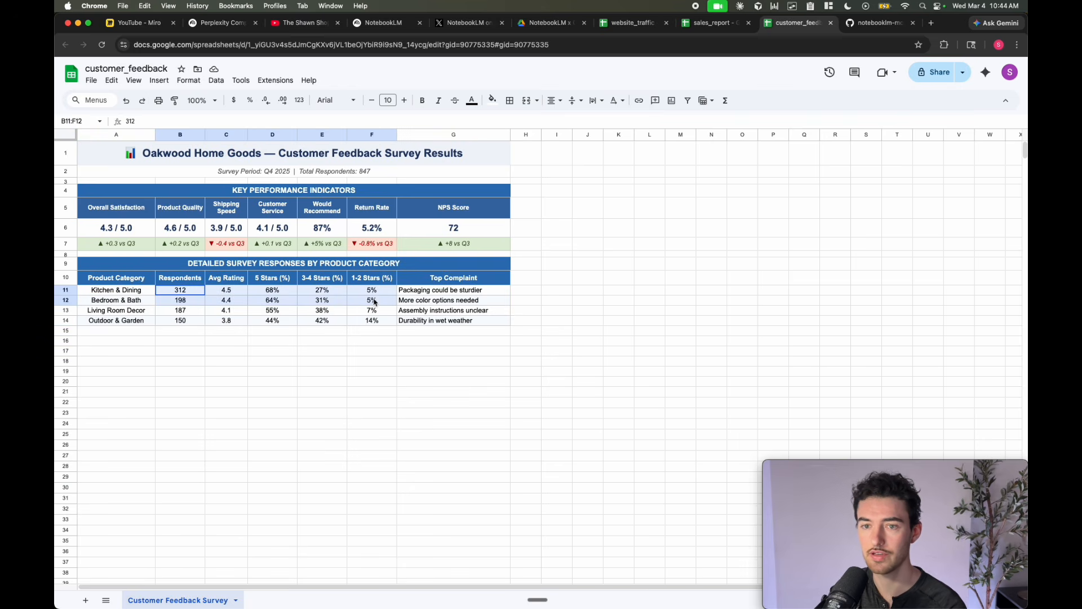
click(125, 305)
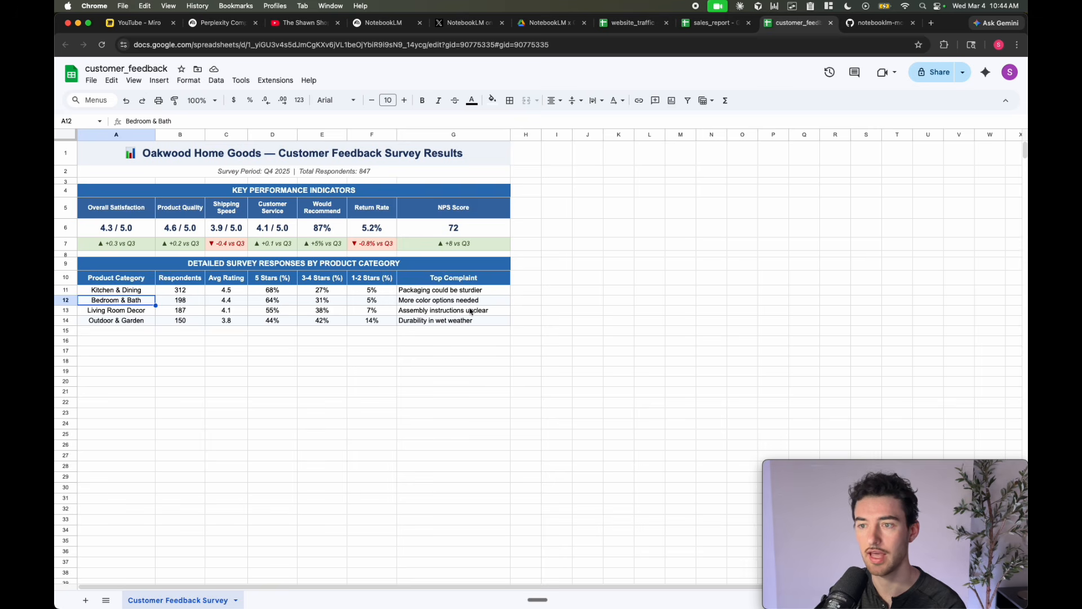
click(456, 295)
click(449, 300)
click(449, 310)
click(445, 320)
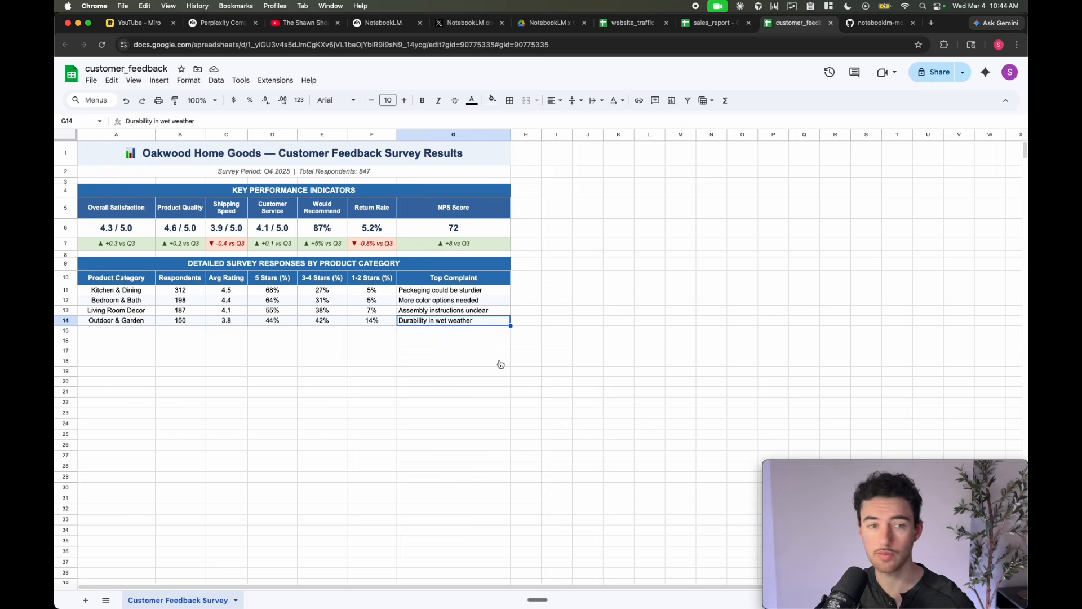
Step: Review the installation and authentication commands in the notebooklm-mcp-cli MCP_GUIDE.md on GitHub, including the package install and Claude Code lines
key(super+Tab)
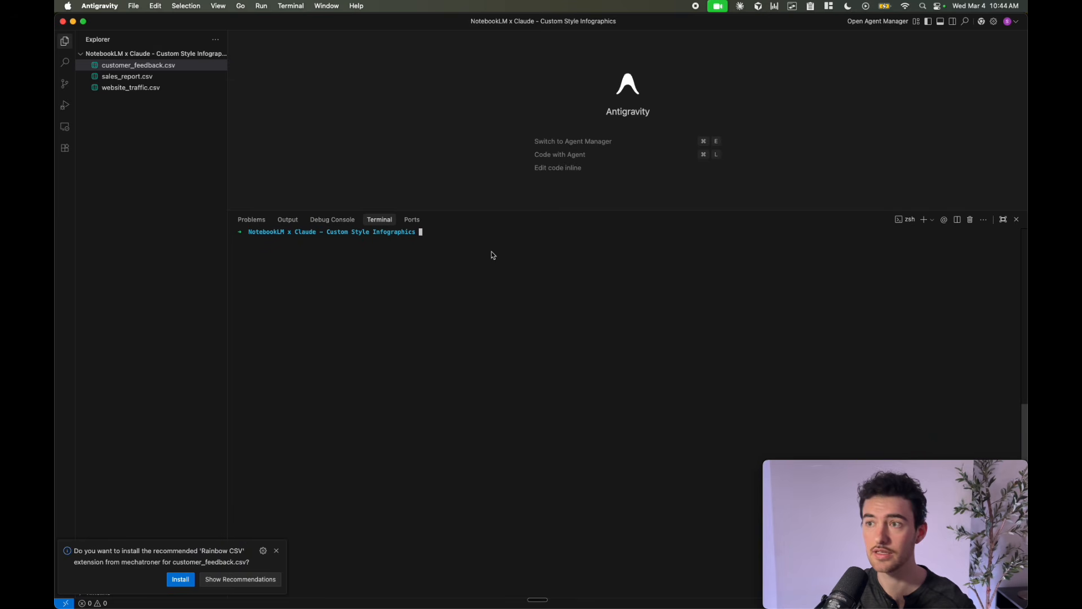
key(super+Tab)
key(ctrl+Tab)
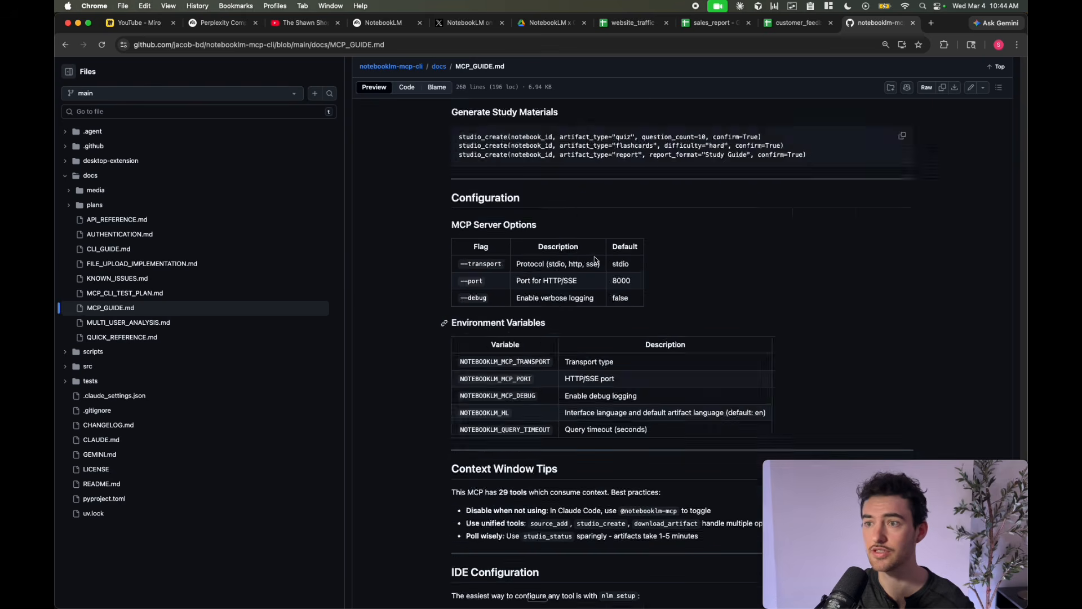
scroll(594, 259, up, 20)
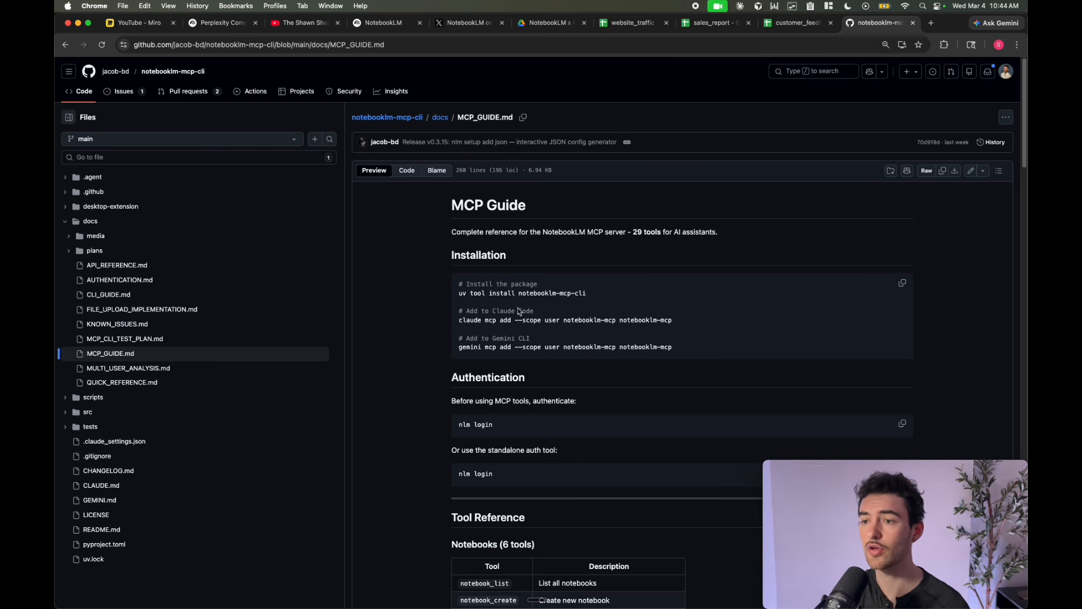
scroll(522, 313, down, 1)
drag(675, 309, 485, 311)
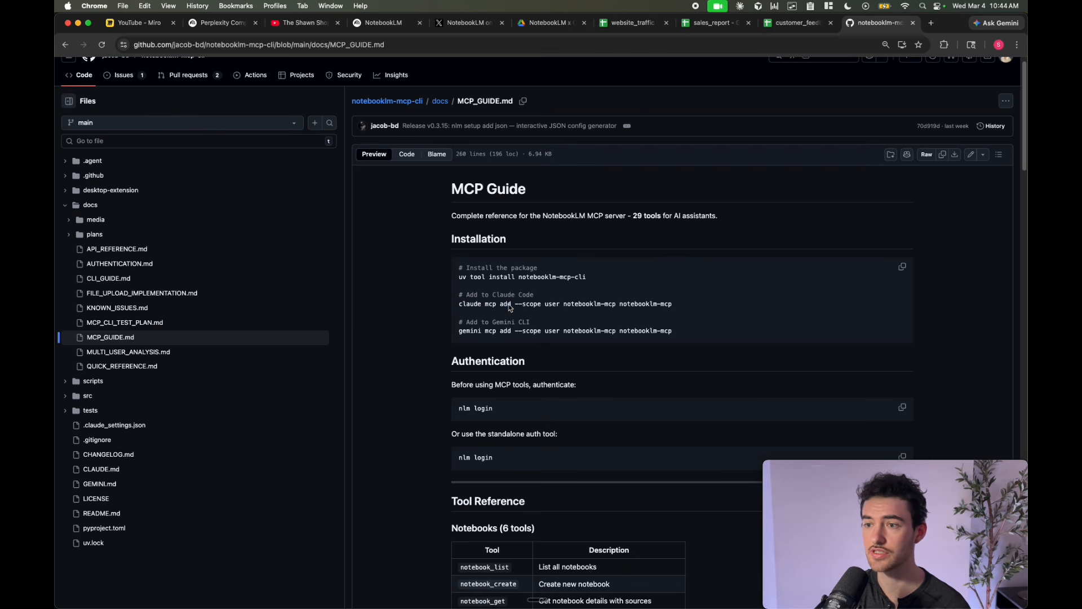
double_click(506, 308)
click(466, 278)
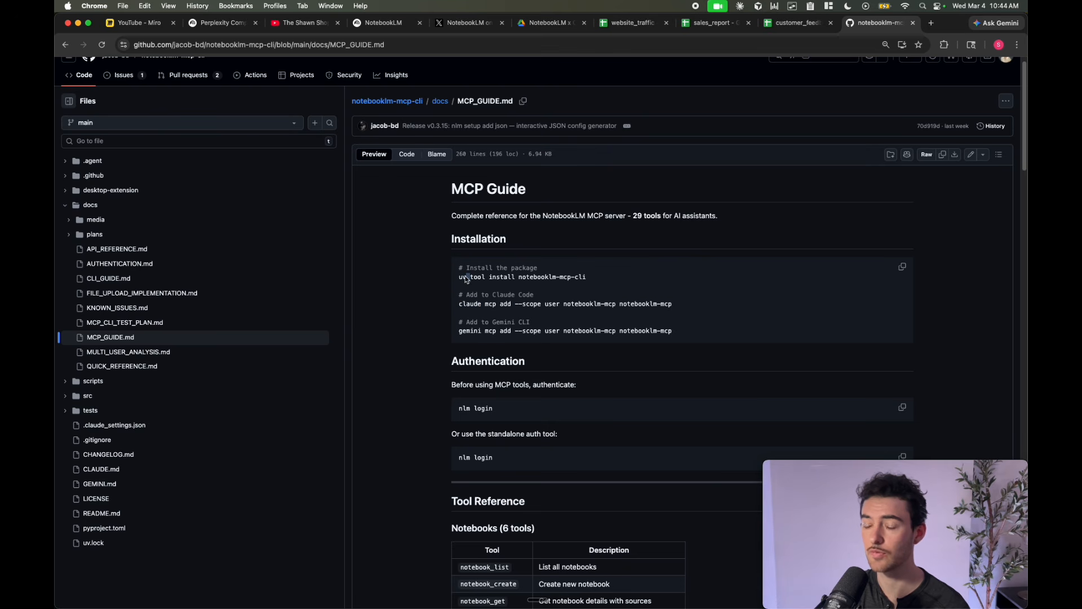
drag(597, 278, 457, 282)
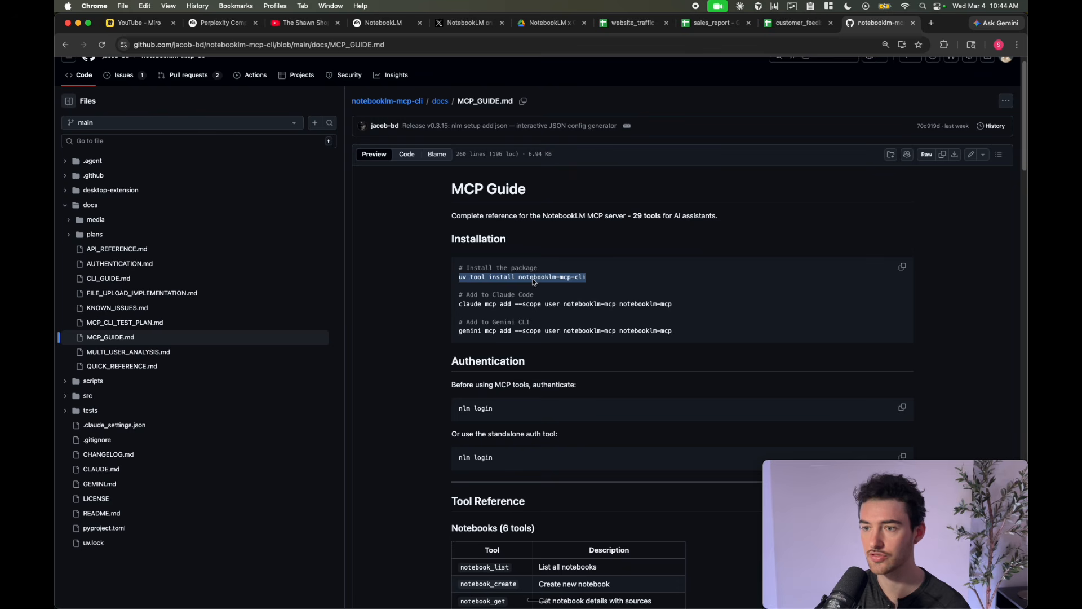
triple_click(522, 307)
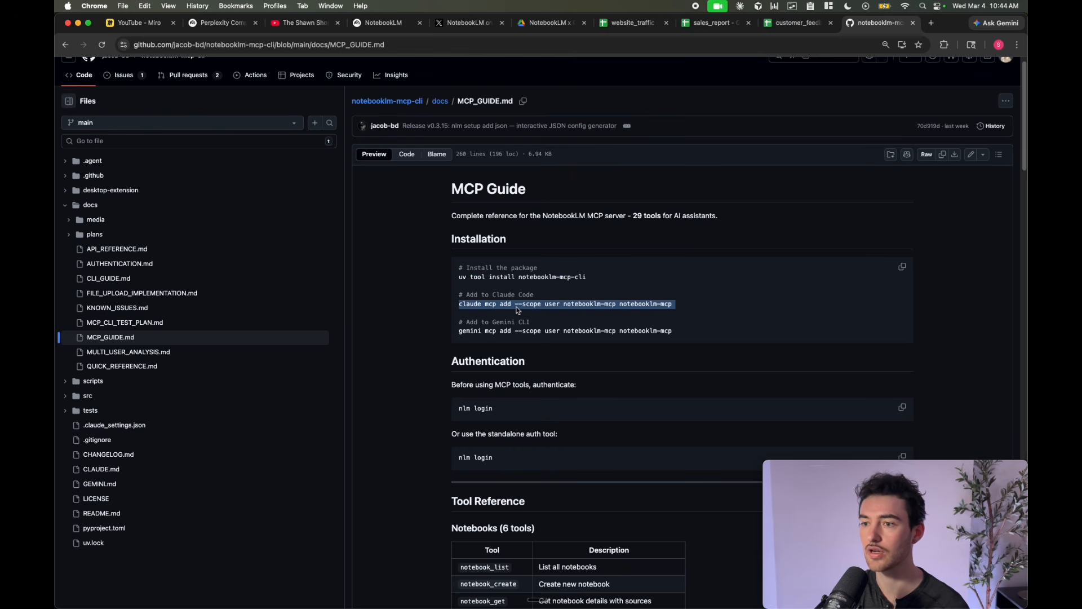
scroll(518, 309, down, 2)
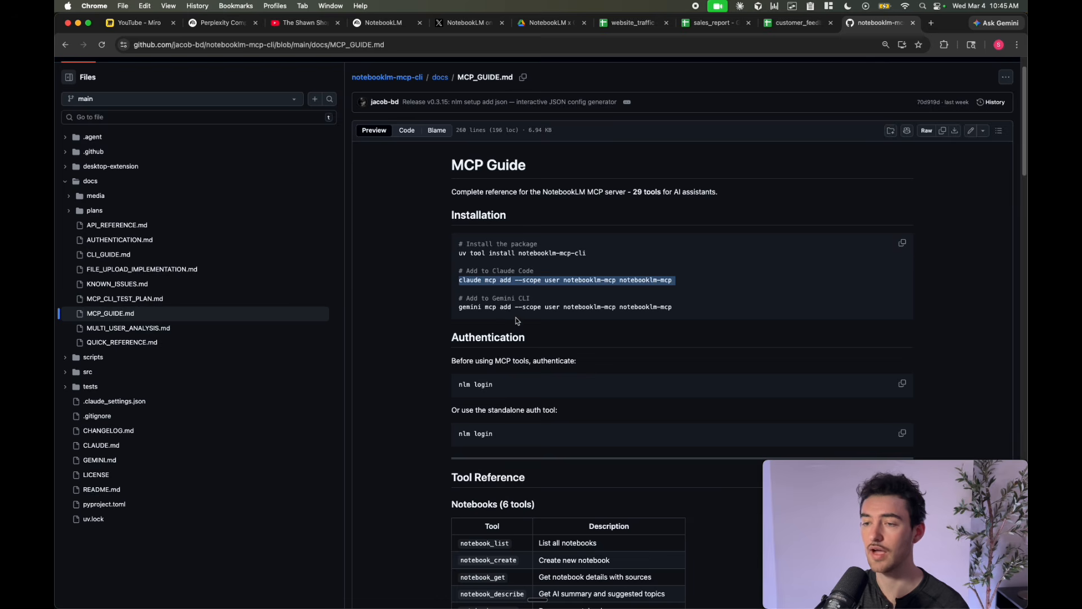
scroll(515, 317, down, 2)
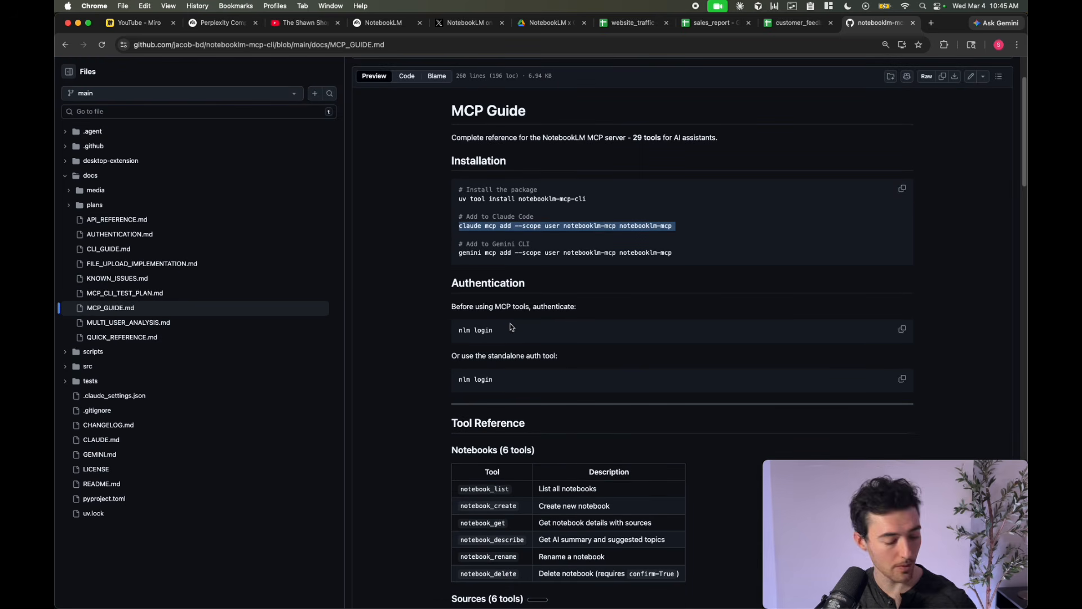
Step: Copy the nlm login command from the MCP guide and run it in Antigravity's terminal to authenticate NotebookLM
triple_click(488, 332)
key(super+c)
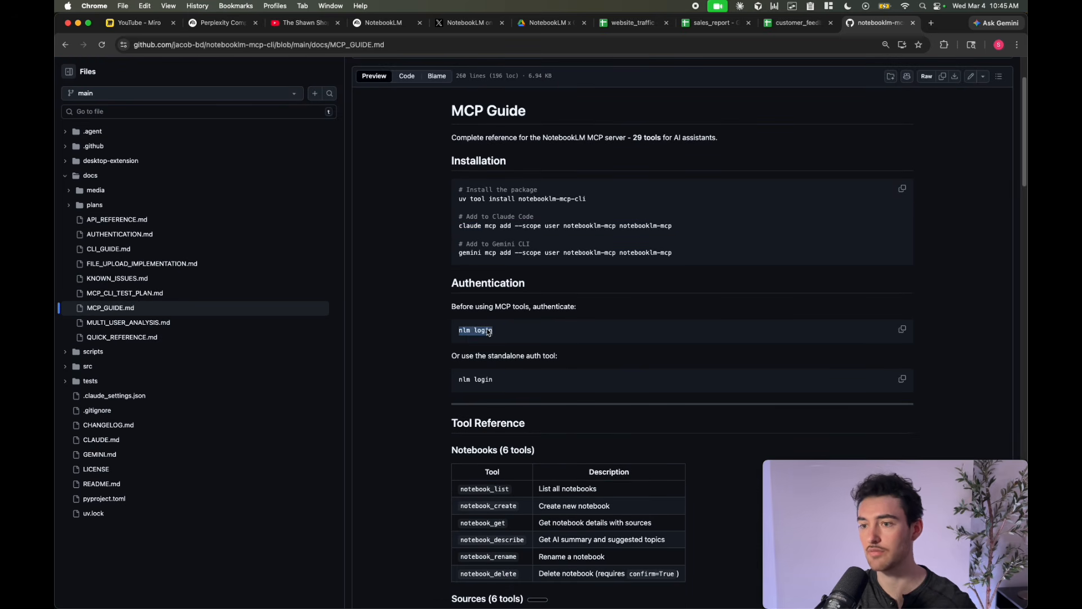
key(super+Tab)
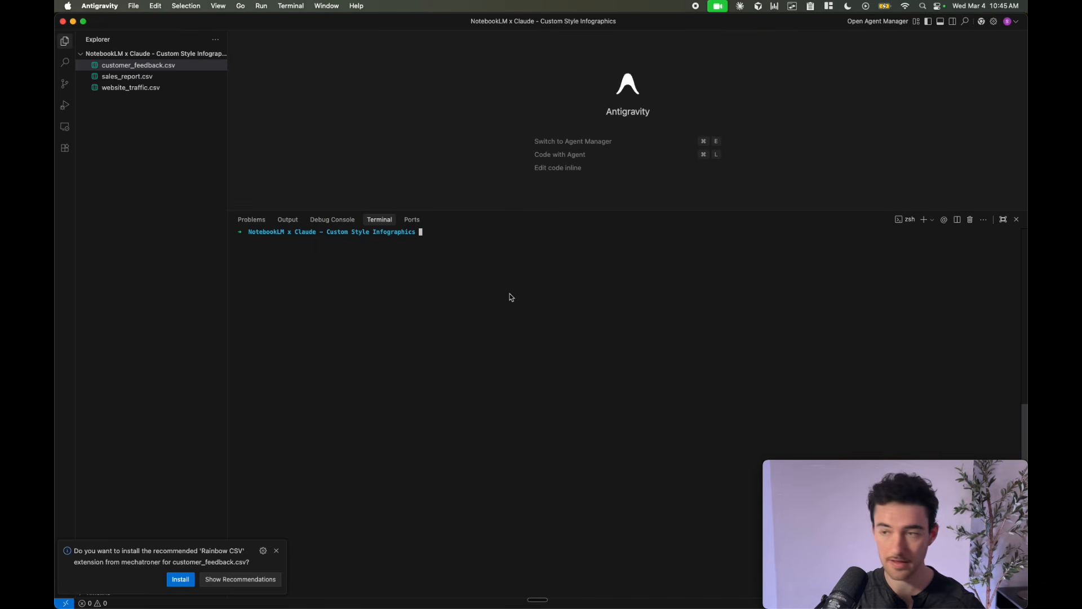
key(super+v)
key(Return)
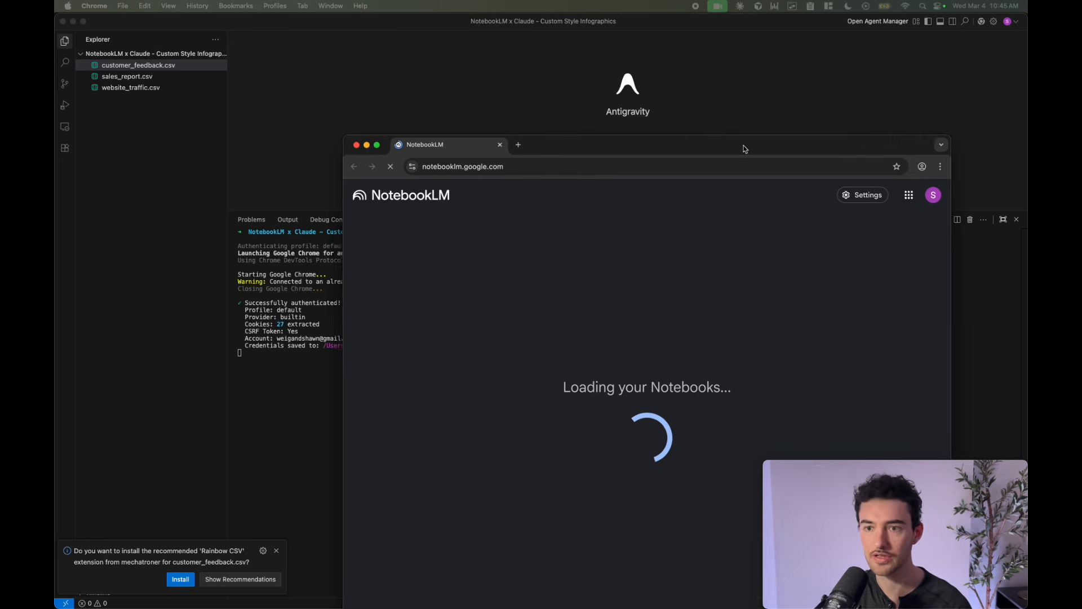
drag(744, 149, 710, 78)
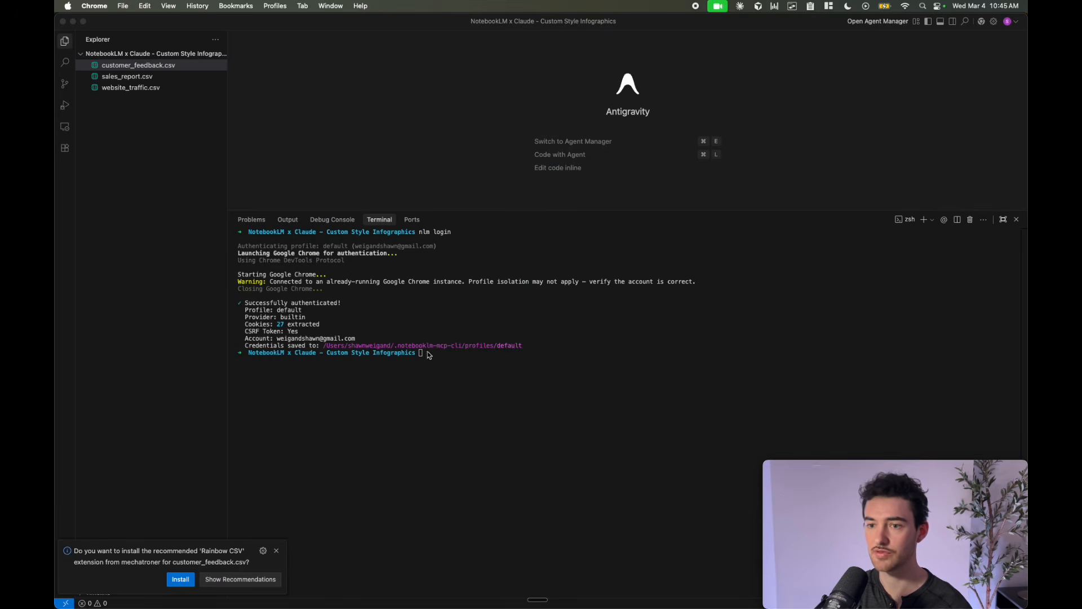
Step: Switch back to the MCP guide in Chrome and copy the "nlm setup add claude-code" command from its IDE Configuration section
key(super+Tab)
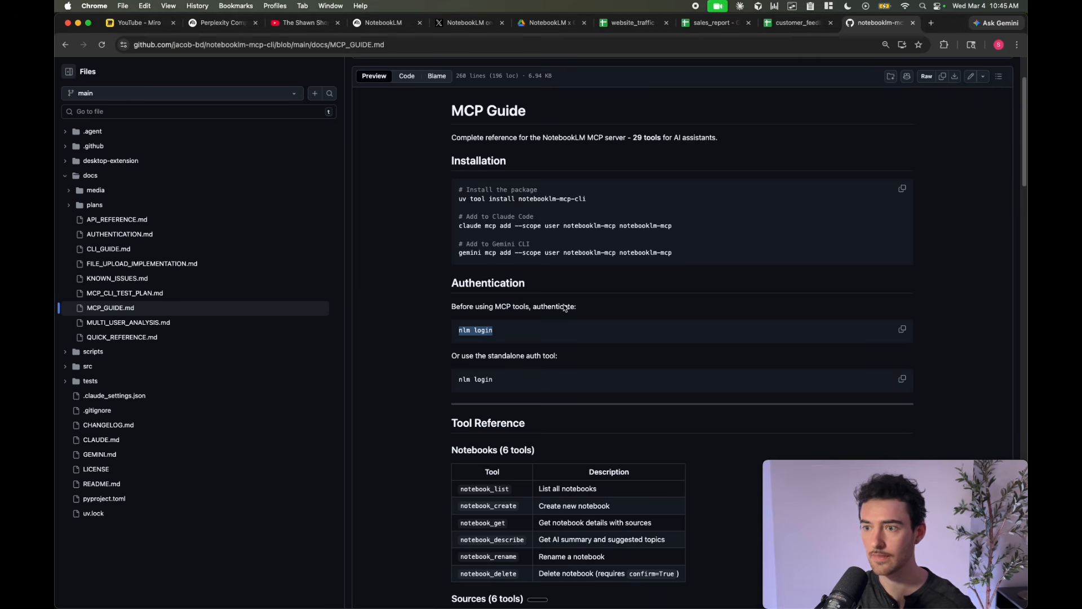
scroll(564, 308, down, 15)
scroll(564, 308, down, 20)
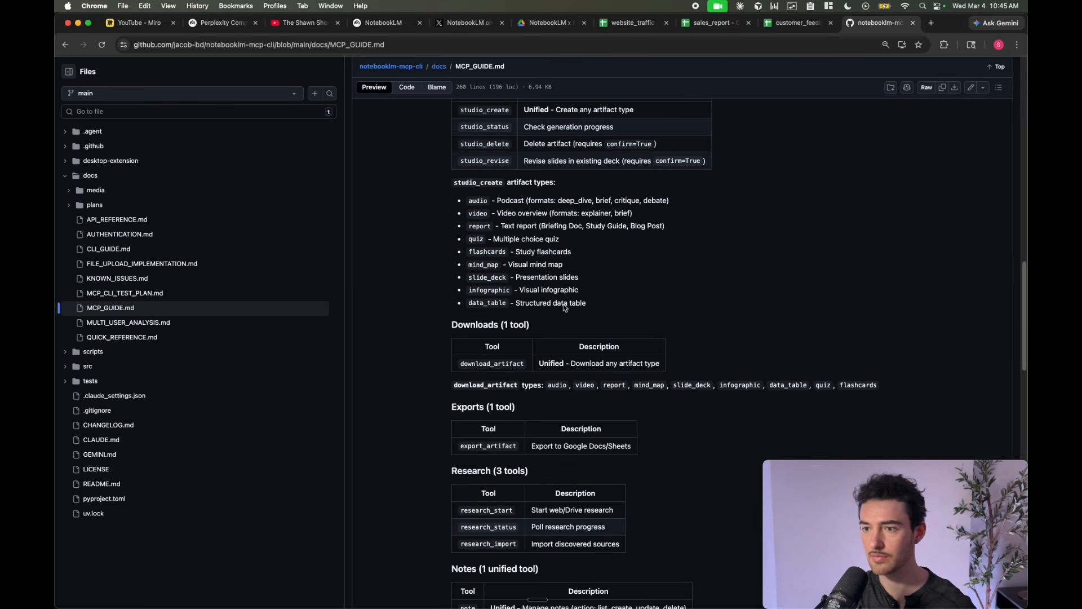
scroll(564, 304, down, 5)
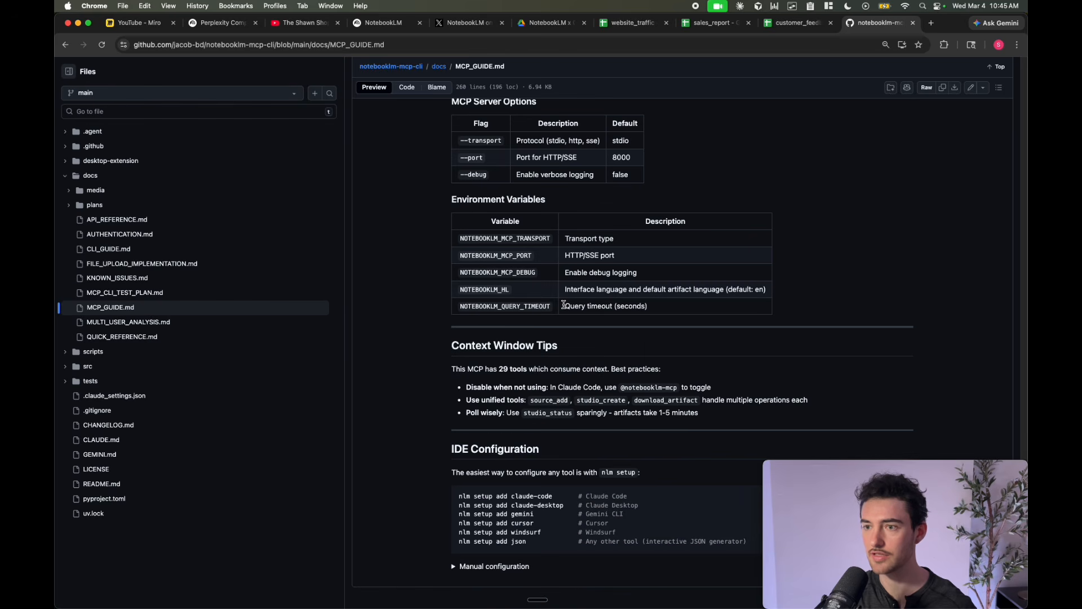
triple_click(523, 497)
drag(553, 497, 461, 501)
key(super+c)
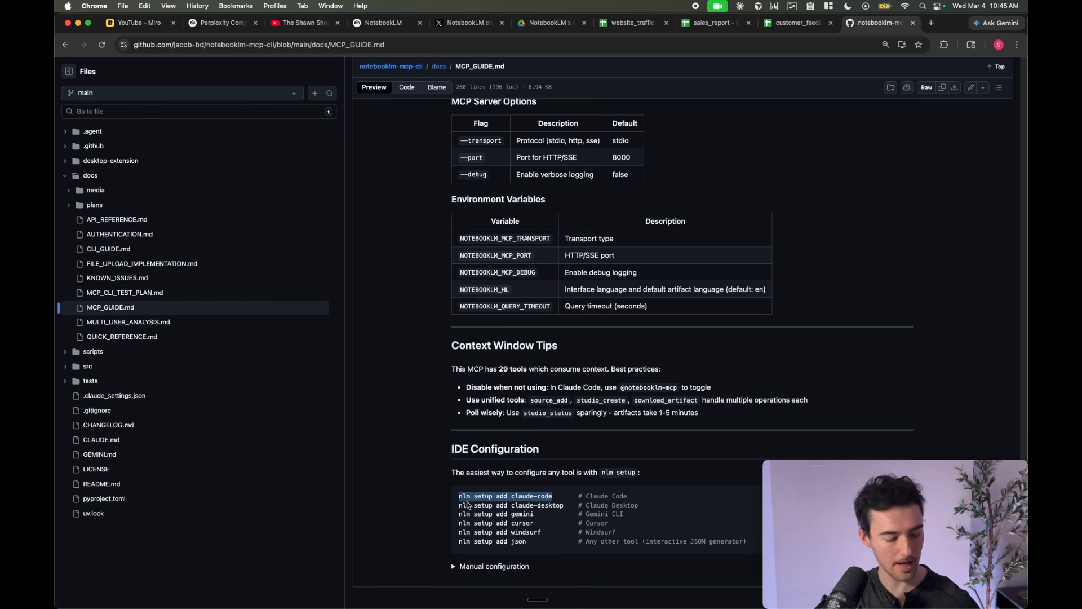
Step: Run "nlm setup add claude-code" in Antigravity's terminal to add the NotebookLM MCP to Claude Code
key(super+Tab)
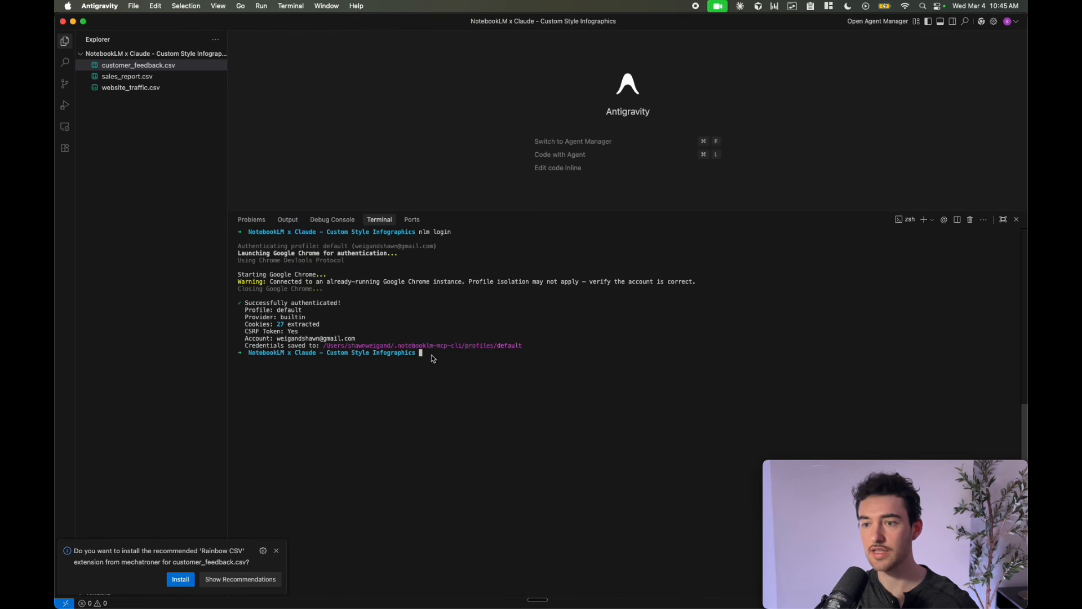
drag(433, 359, 240, 355)
click(455, 388)
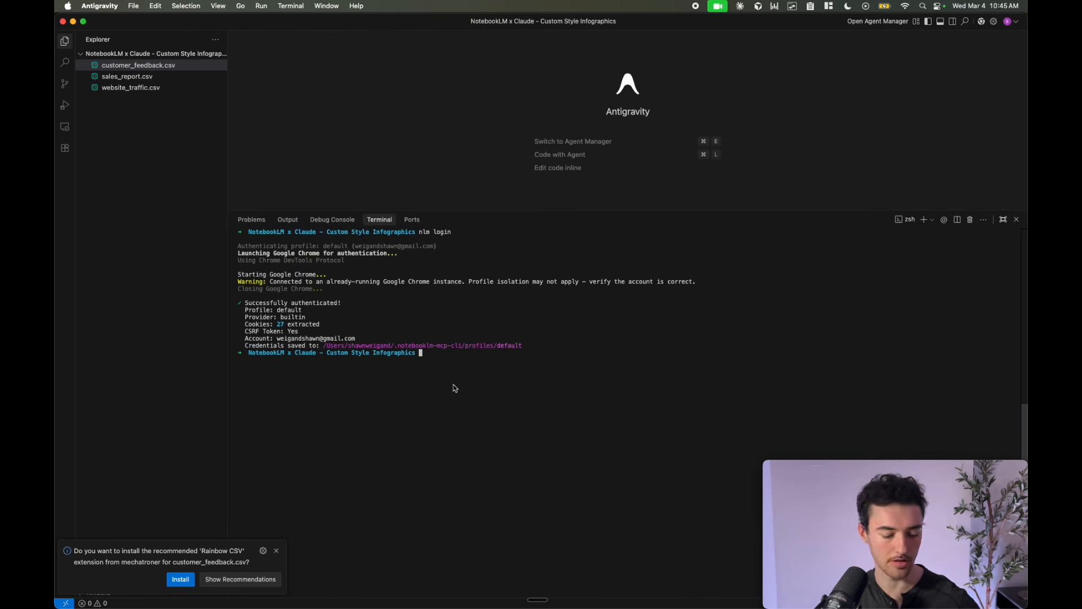
key(super+v)
key(Return)
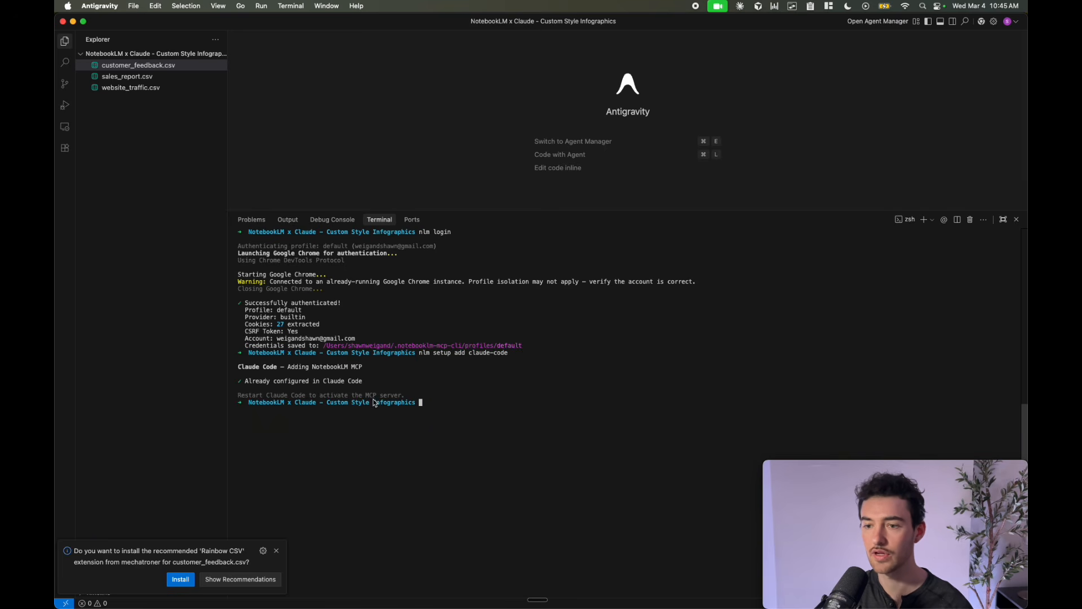
Step: Dismiss the Rainbow CSV extension recommendation and start Claude Code in the terminal with the terminal area enlarged
click(276, 550)
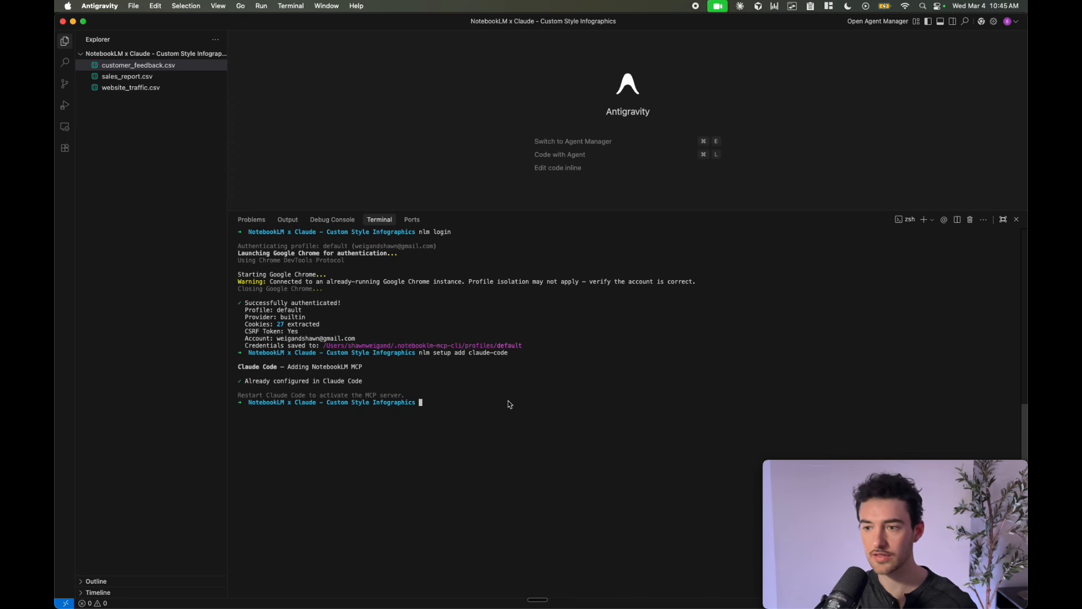
text(claude)
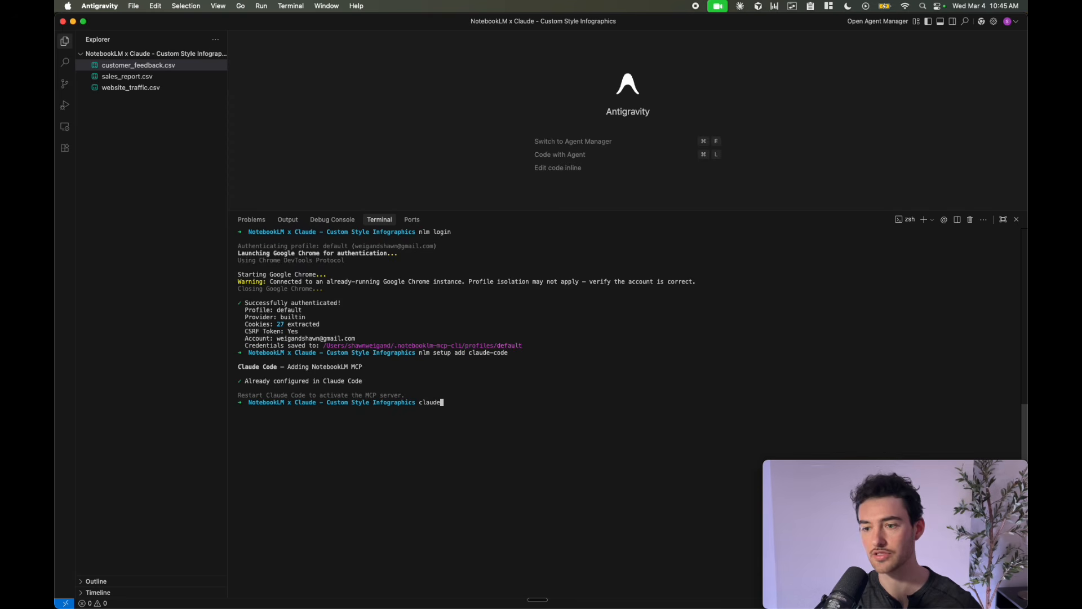
key(Return)
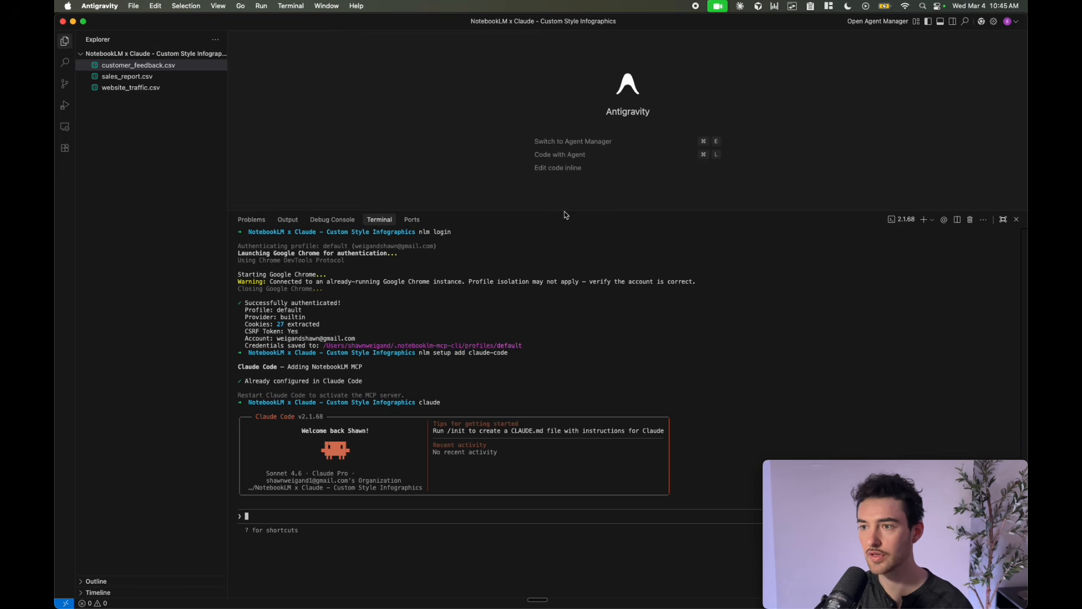
drag(563, 211, 564, 131)
Step: Toggle Claude Code's voice mode off and back on with /voice, allowing Antigravity to access files on a network volume
text(/init)
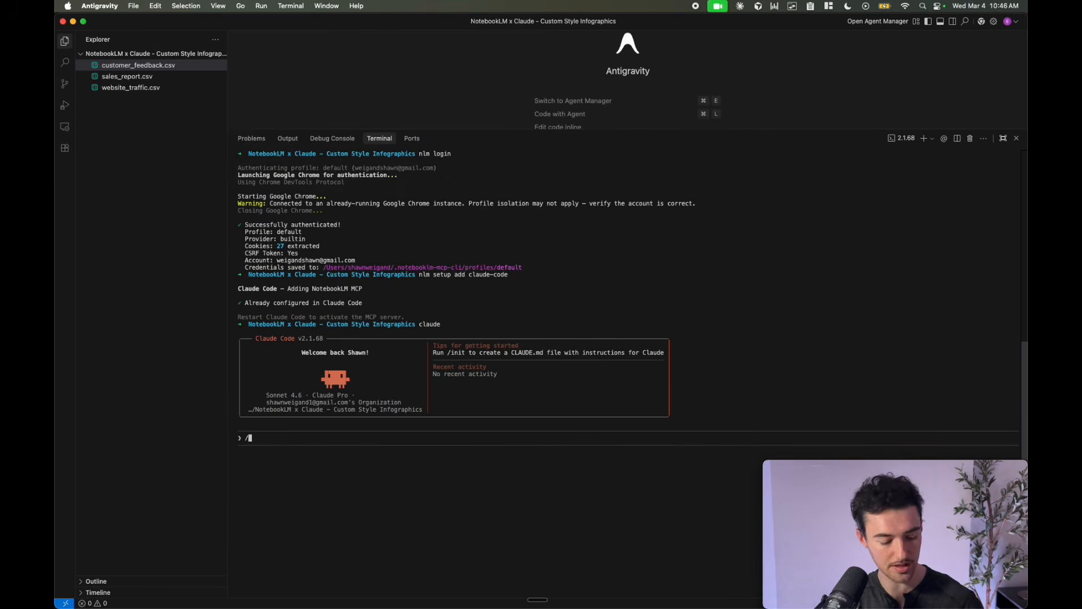
key(Return)
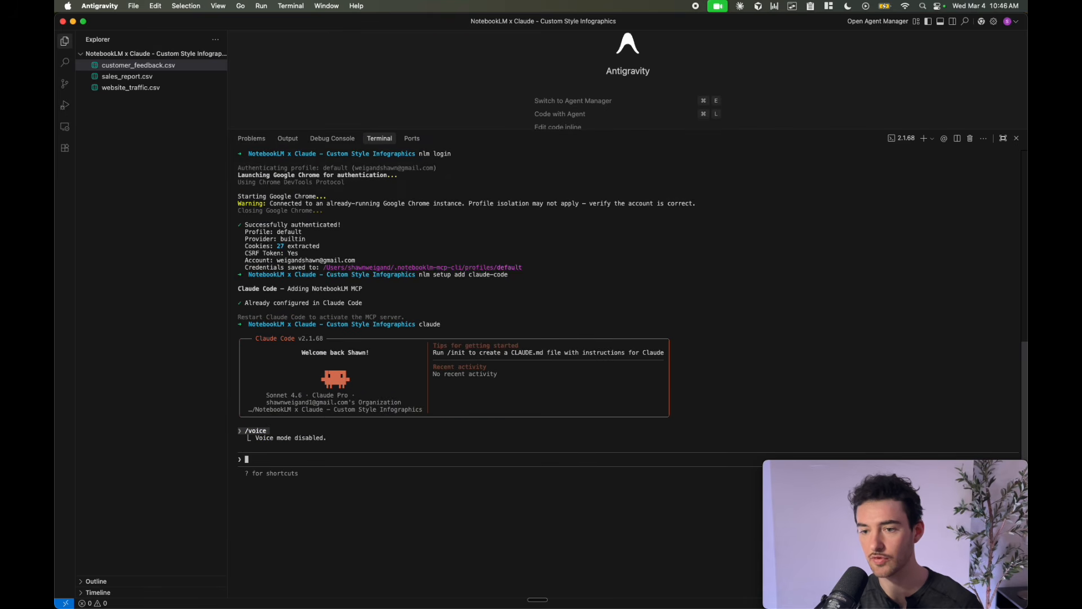
text(/voice)
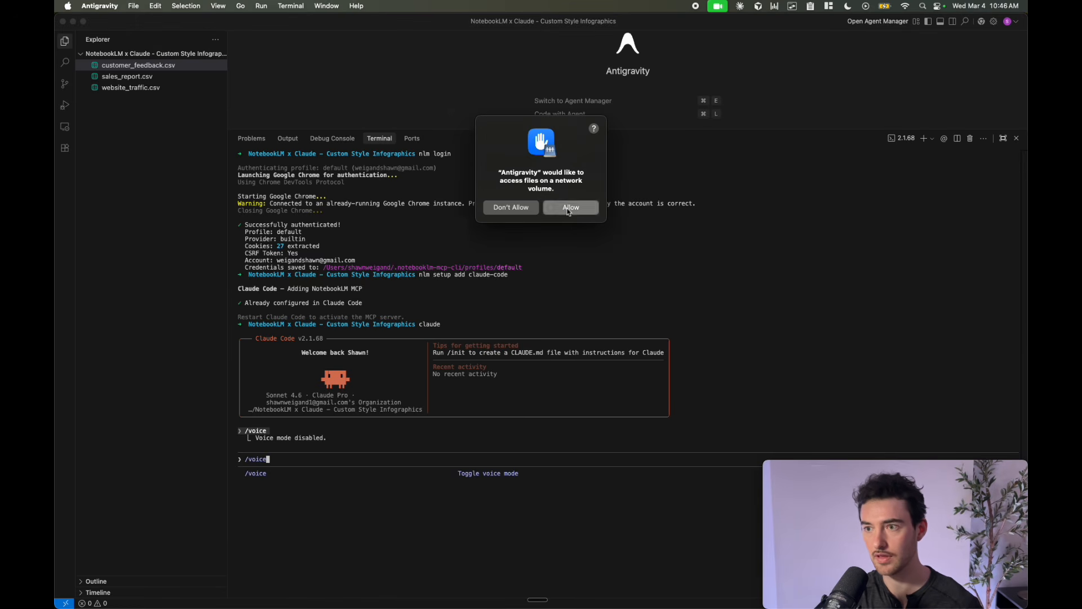
click(569, 212)
key(Return)
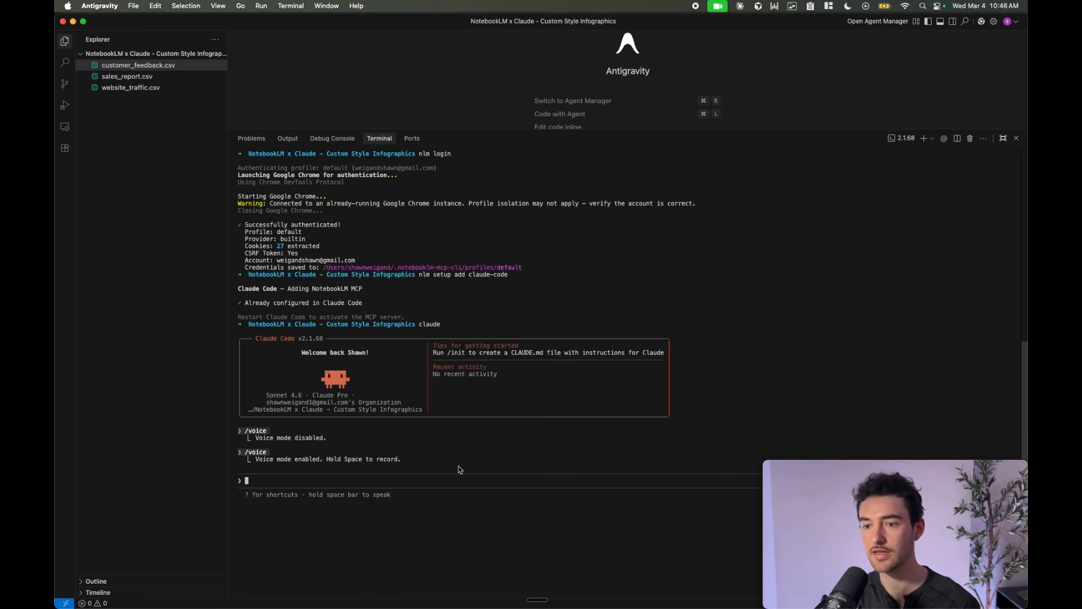
Step: Allow Antigravity microphone access, then dictate and submit the prompt "List all of the different notebooks that I have in notebook l m."
key(space)
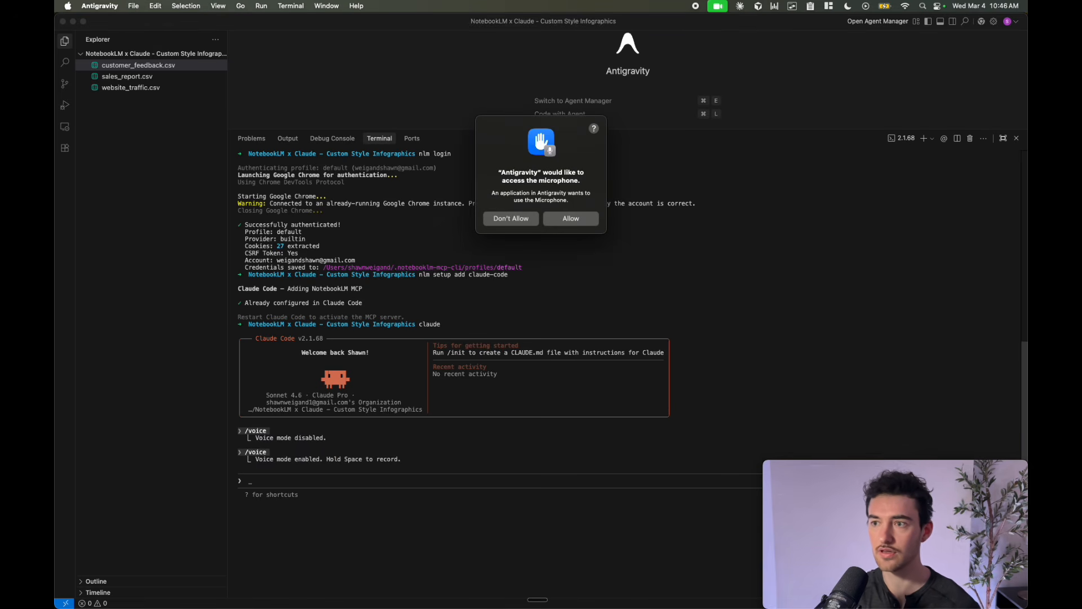
click(564, 219)
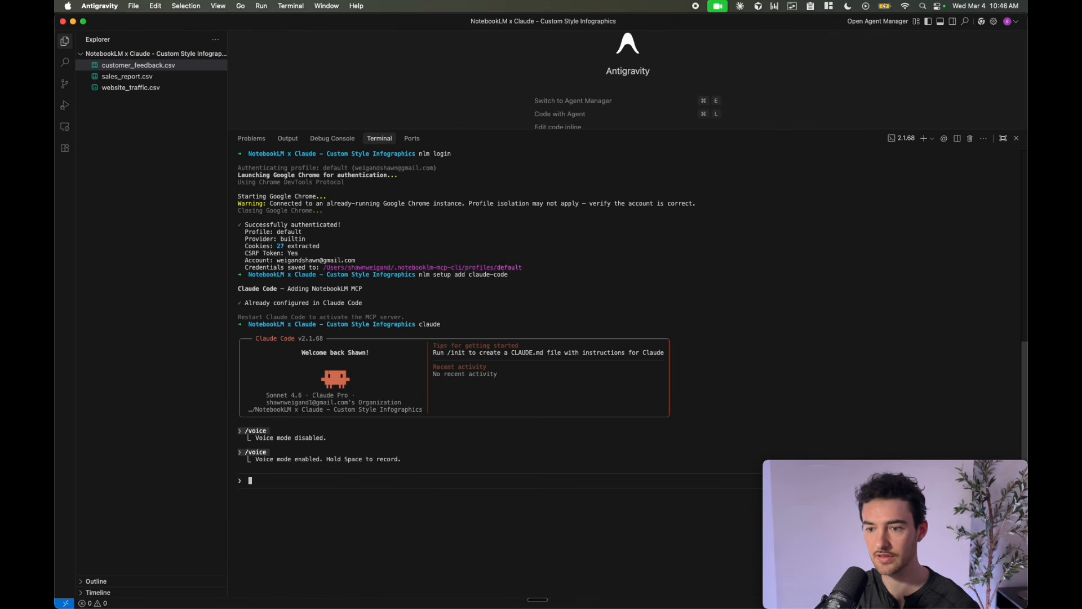
key(space)
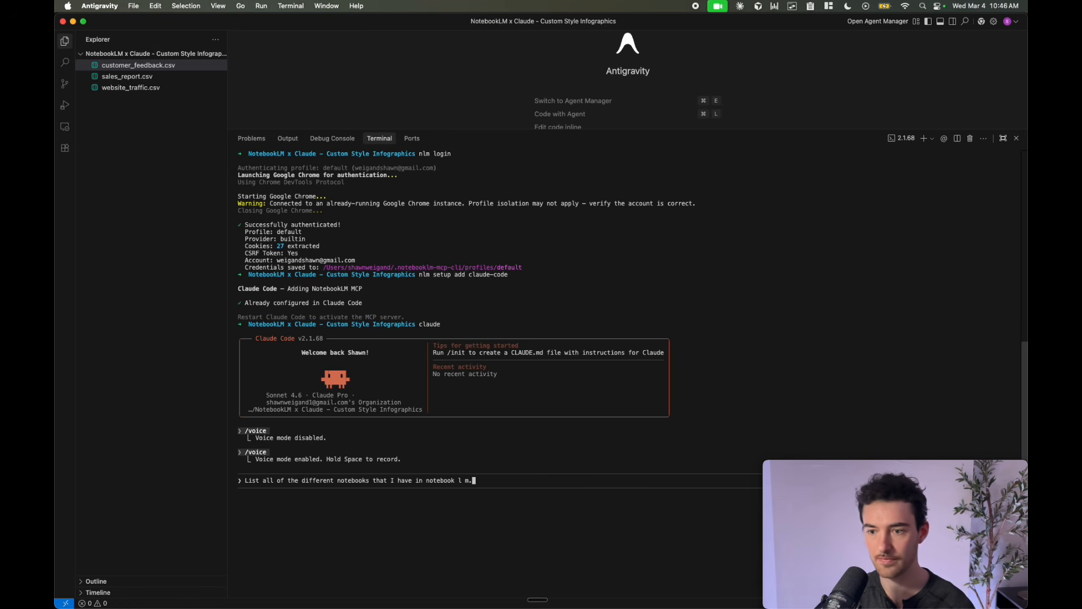
key(Return)
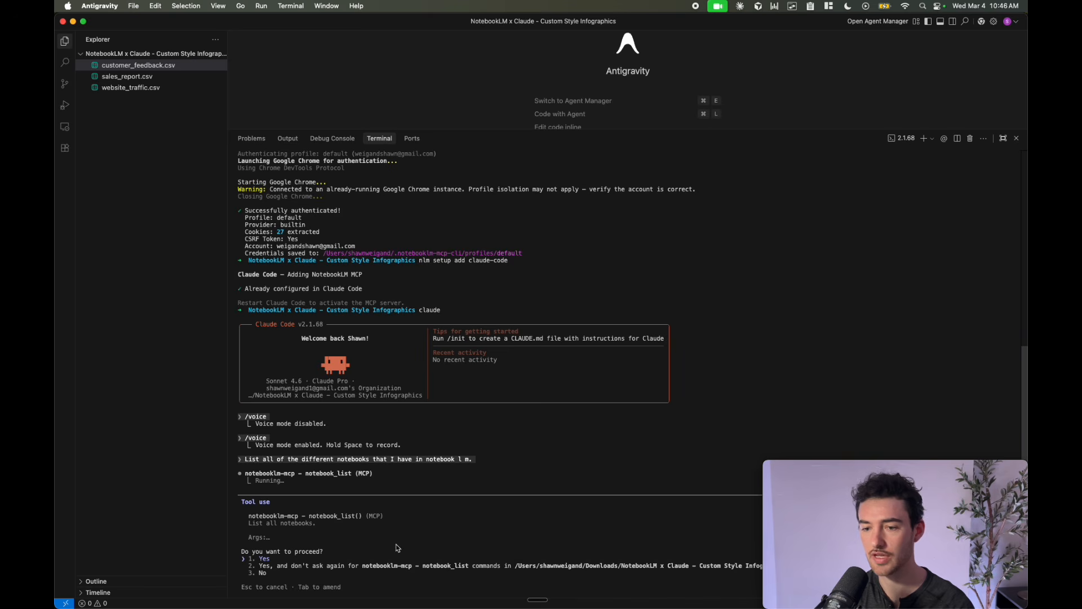
Step: Approve Claude Code's notebook_list call, then switch to Chrome and check the recent notebooks on the NotebookLM home page
key(Return)
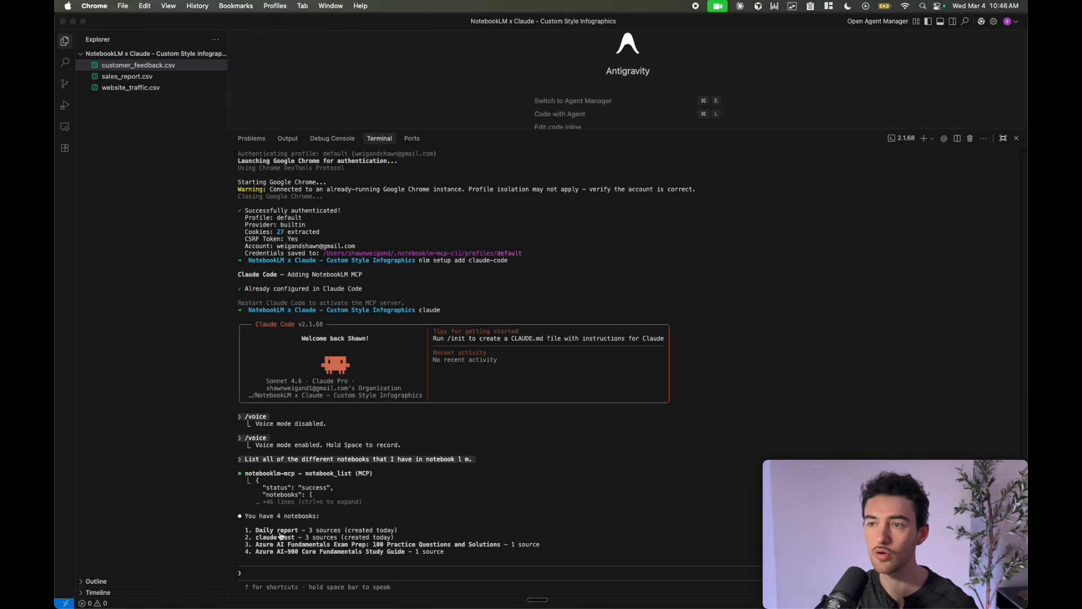
key(super+Tab)
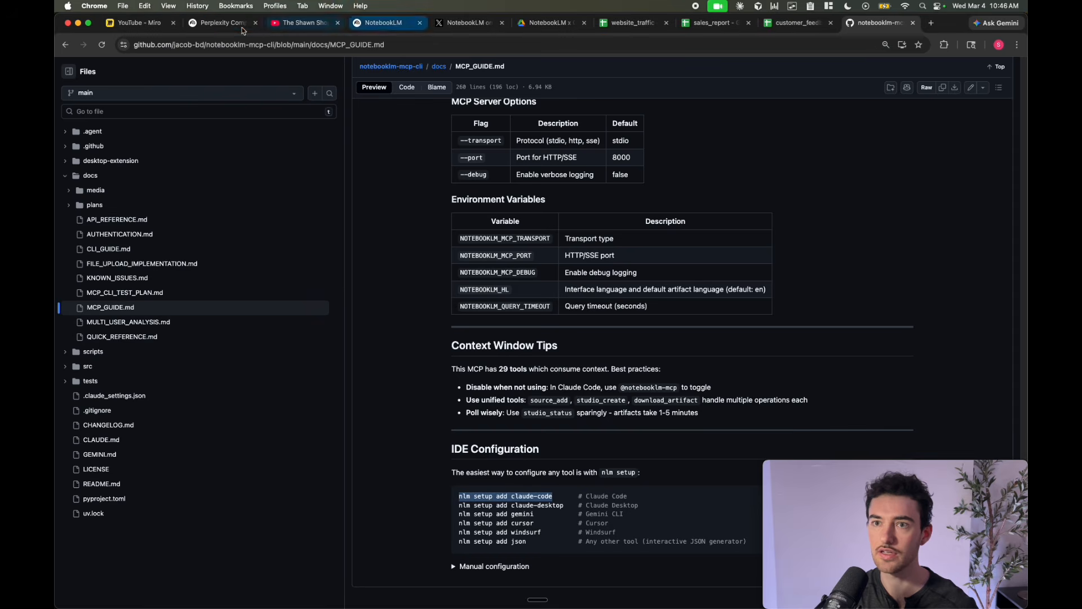
click(223, 22)
click(369, 23)
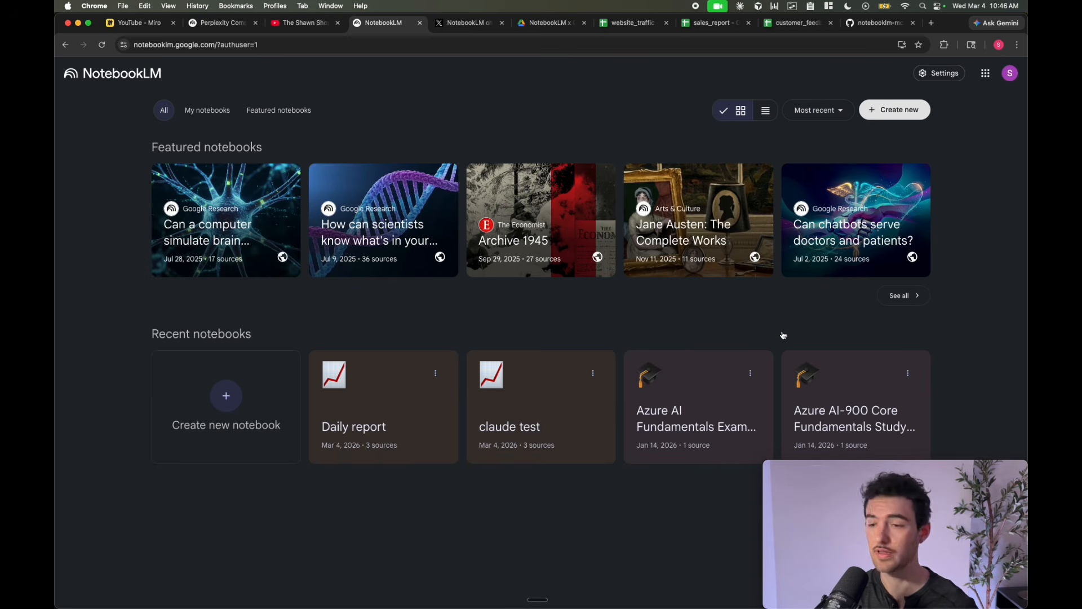
Step: In Antigravity, dictate a prompt to create a daily reporting notebook with the folder's 3 CSV files as sources, and approve the notebook_create call
key(super+Tab)
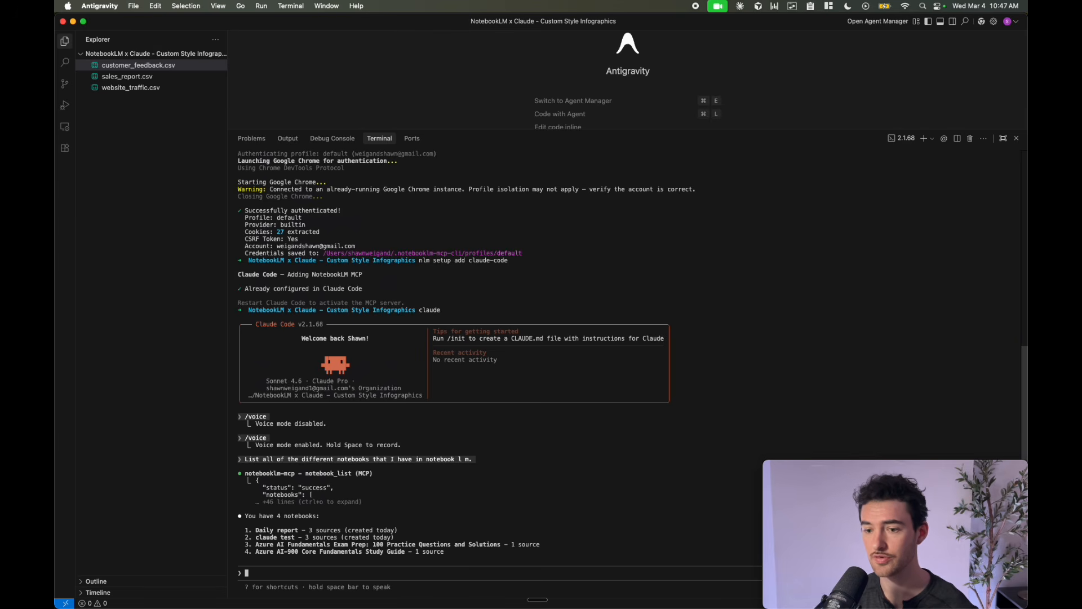
key(space)
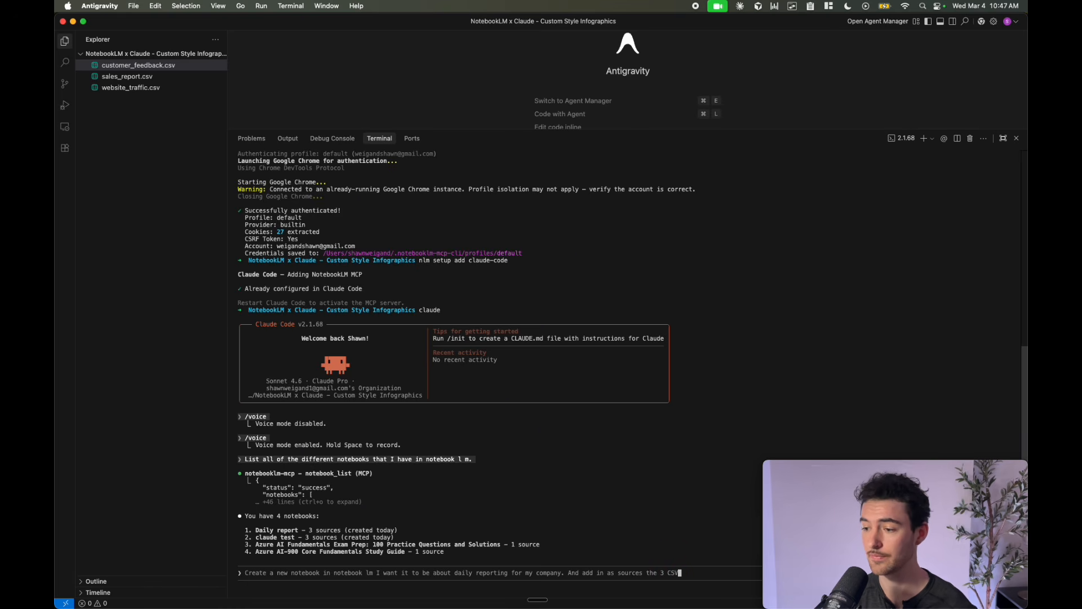
key(Return)
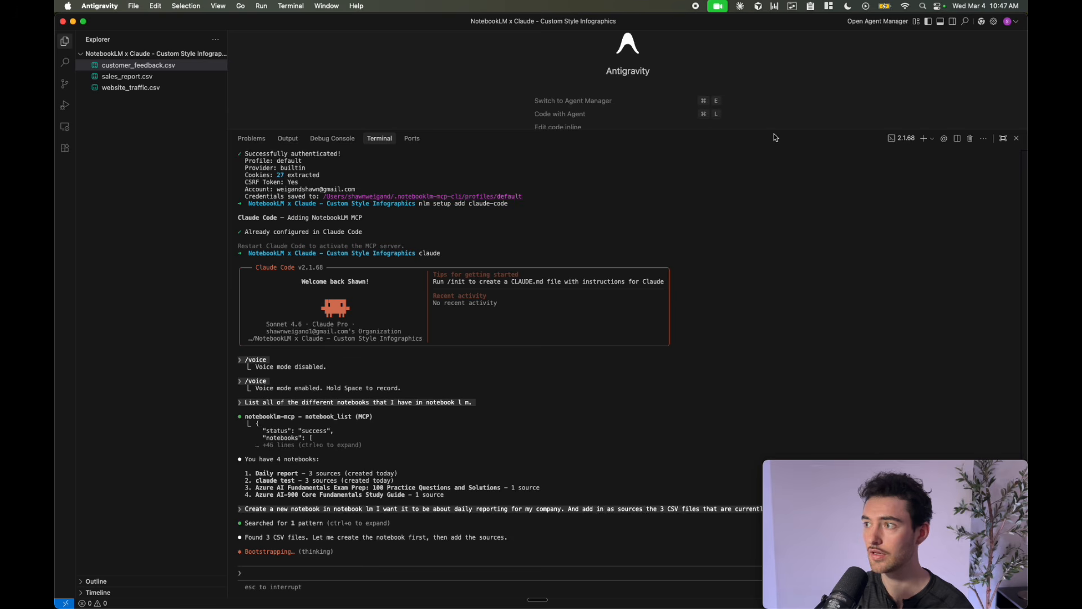
drag(769, 130, 772, 66)
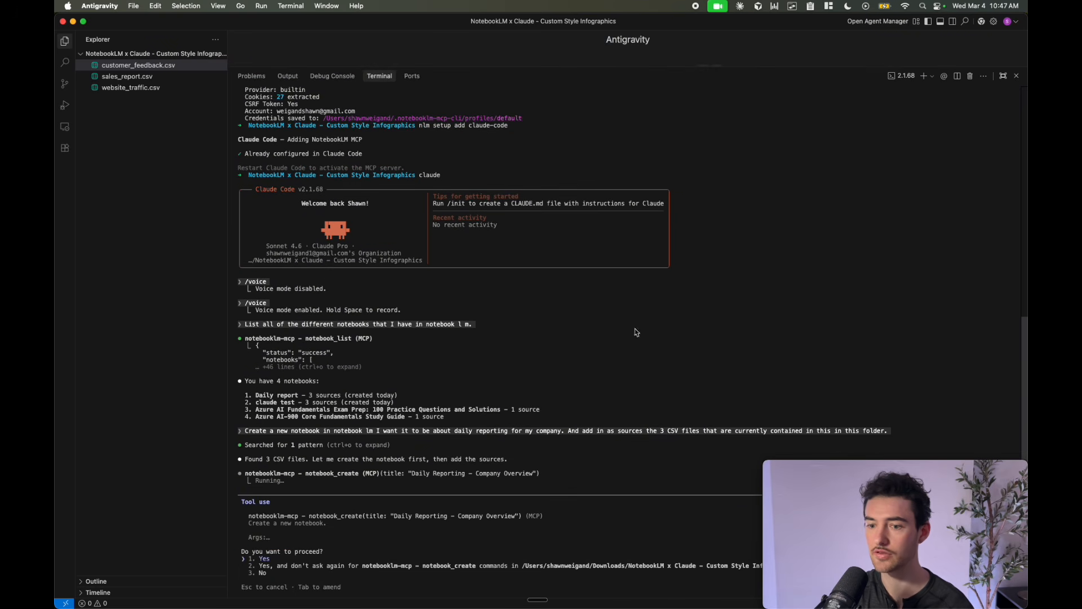
key(Return)
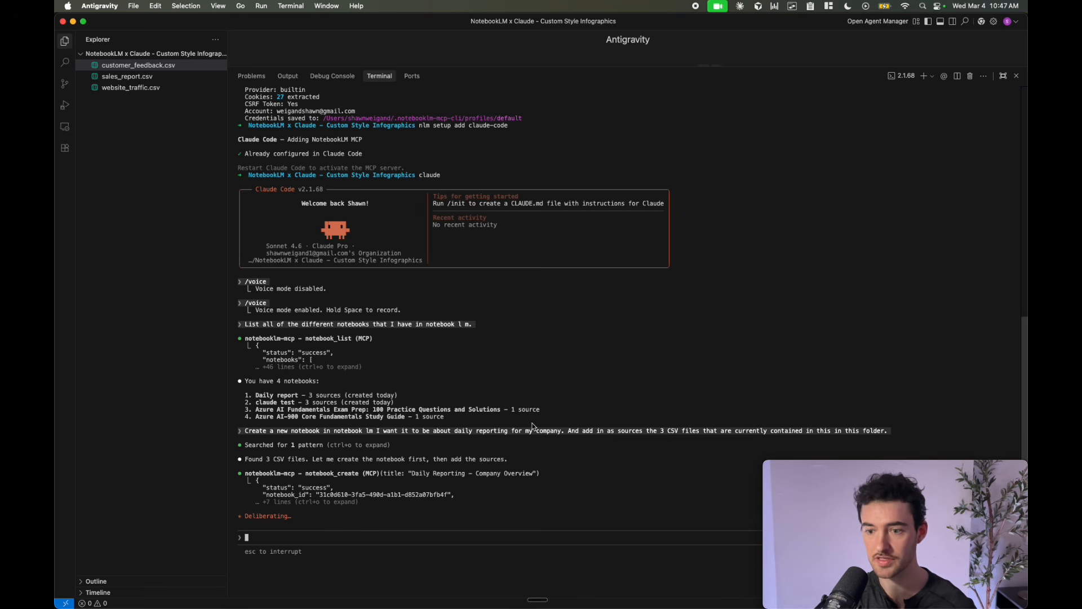
Step: Switch to Chrome, reload NotebookLM and open the "Daily Reporting - Company Overview" notebook, dismissing its add-sources dialog
key(super+Tab)
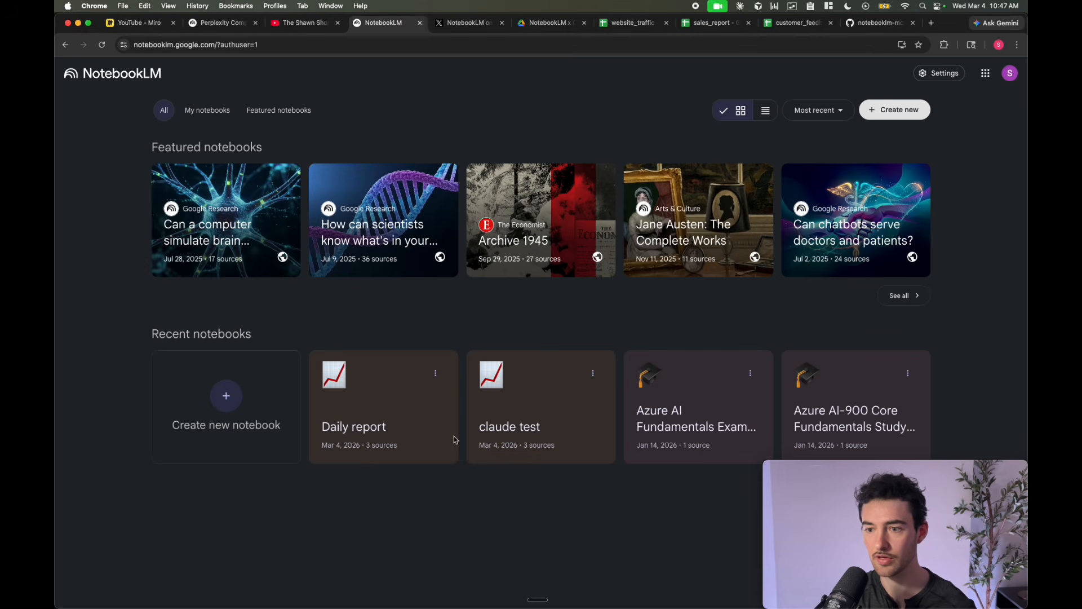
click(100, 48)
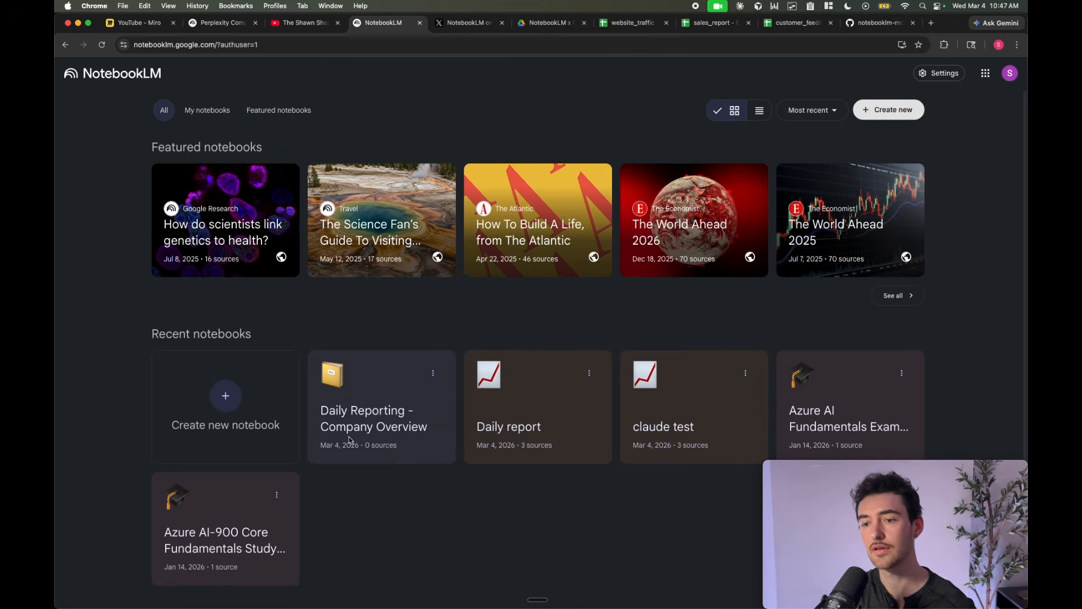
click(371, 404)
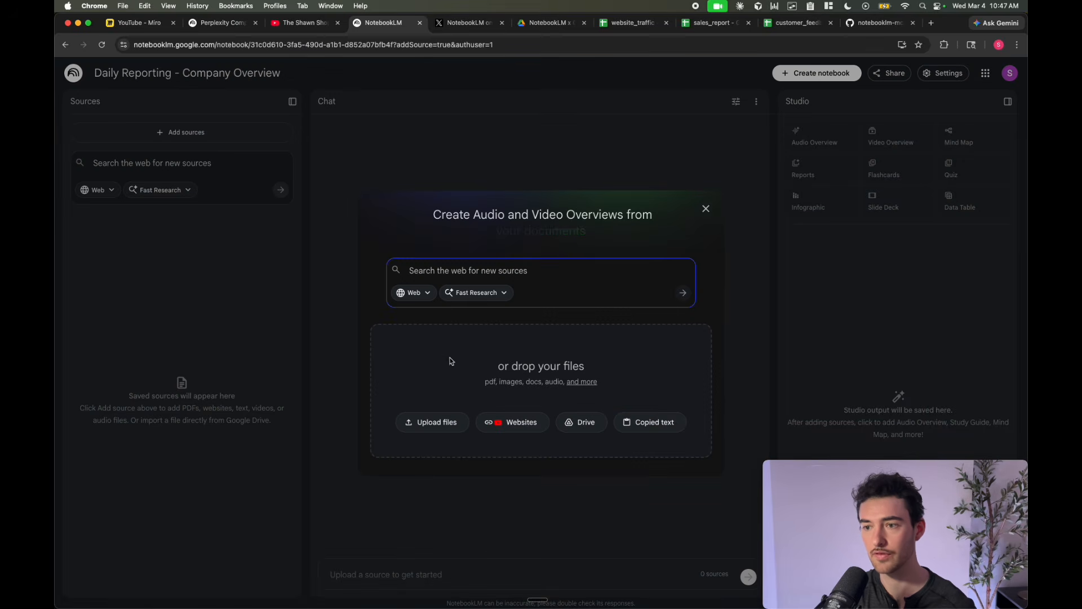
click(706, 209)
Step: Back in Antigravity, approve the source_add calls for customer_feedback.csv, sales_report.csv and website_traffic.csv
key(super+Tab)
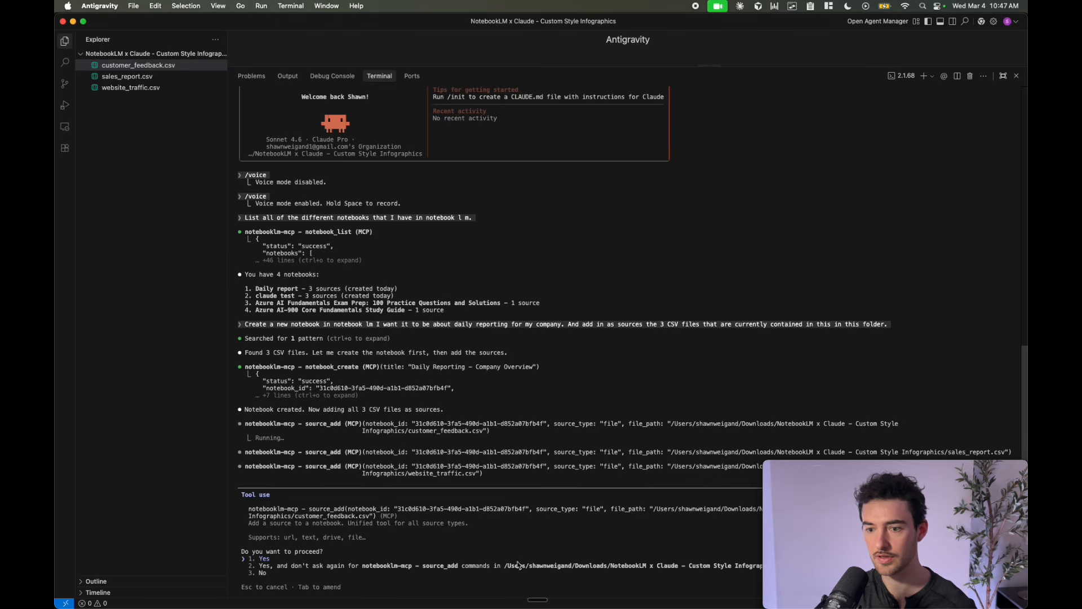
key(Return)
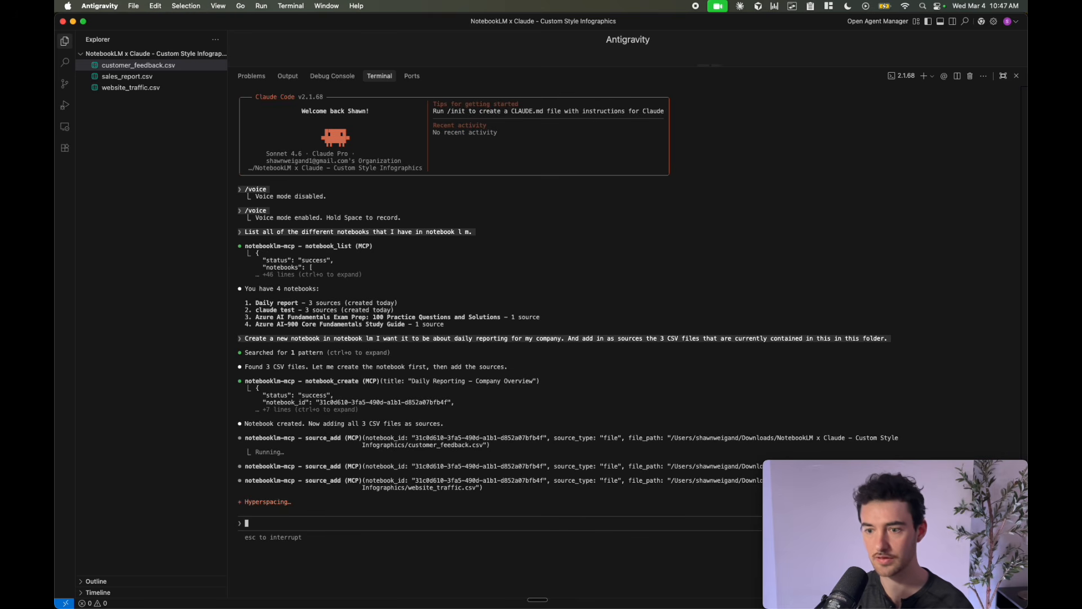
key(Return)
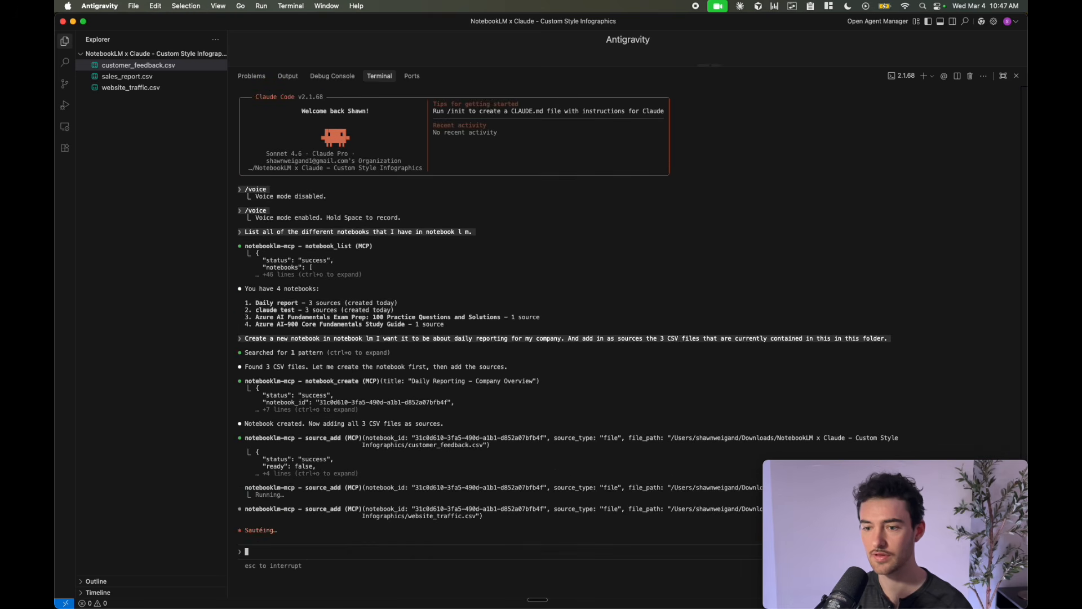
key(Return)
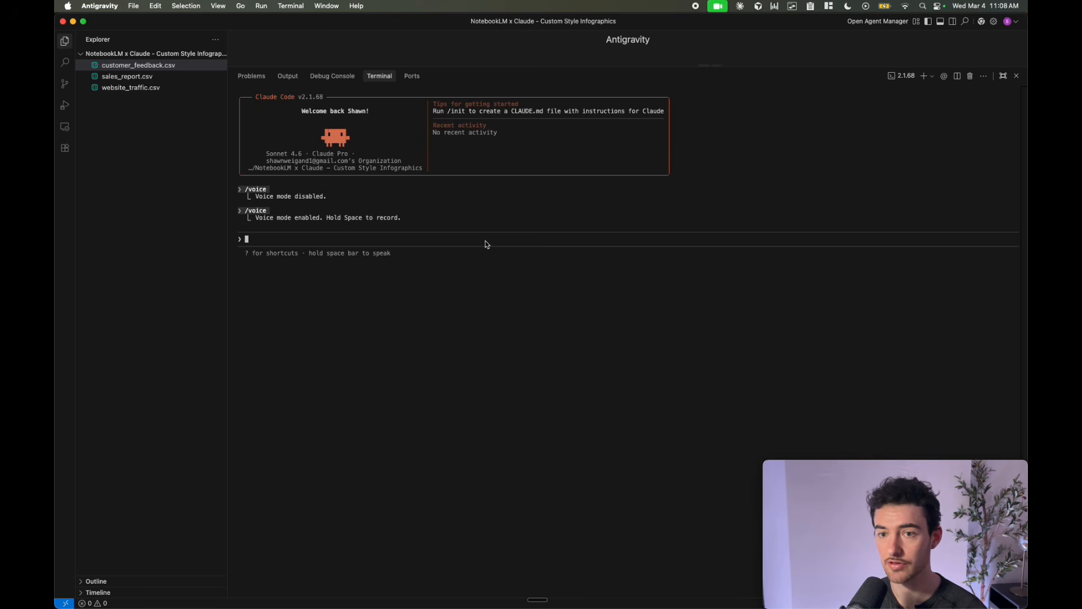
Step: Dictate and submit a prompt to pull the latest NotebookLM notebook and say what it is, check the notebook in Chrome, and approve the notebook_list call
key(space)
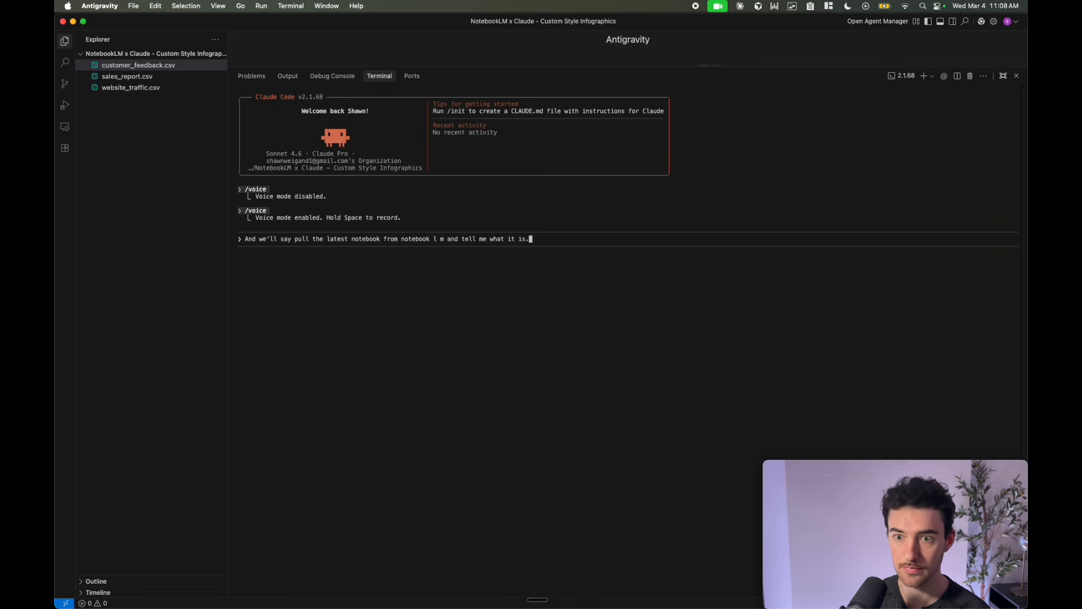
key(Return)
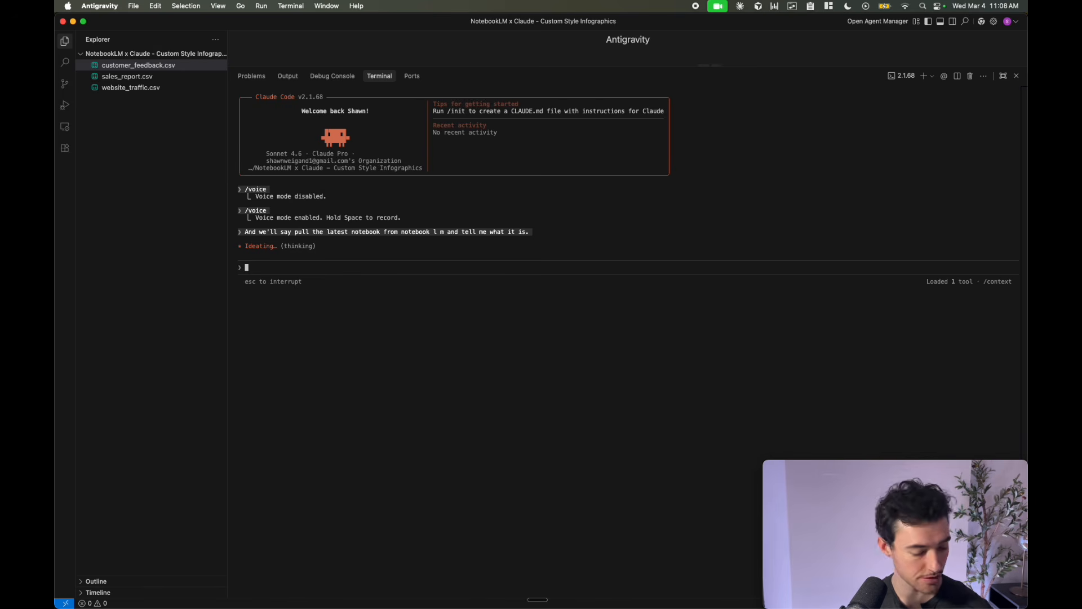
key(super+Tab)
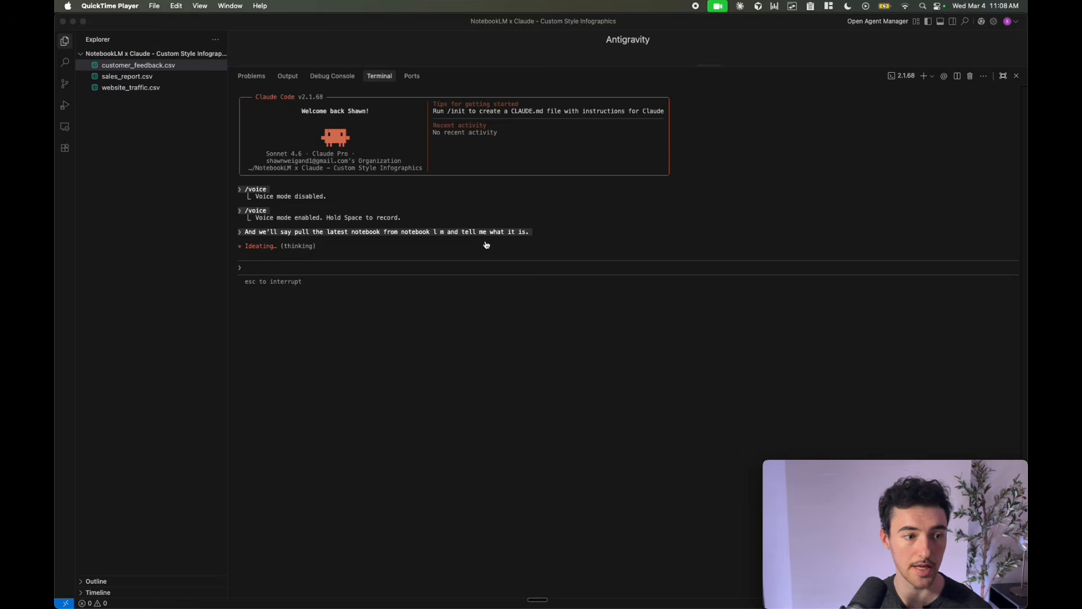
key(super+Tab)
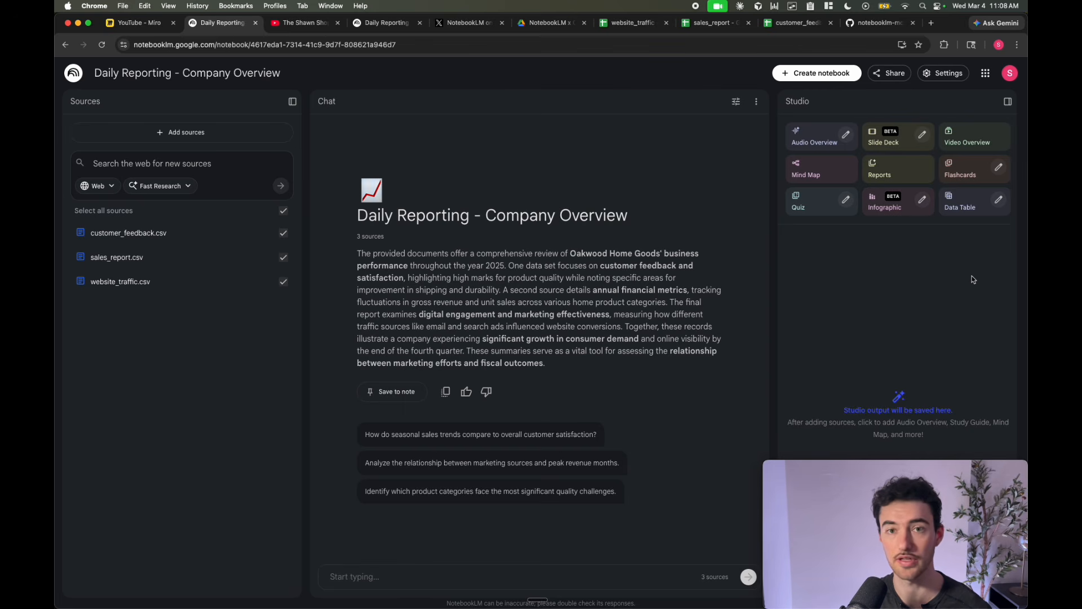
key(super+Tab)
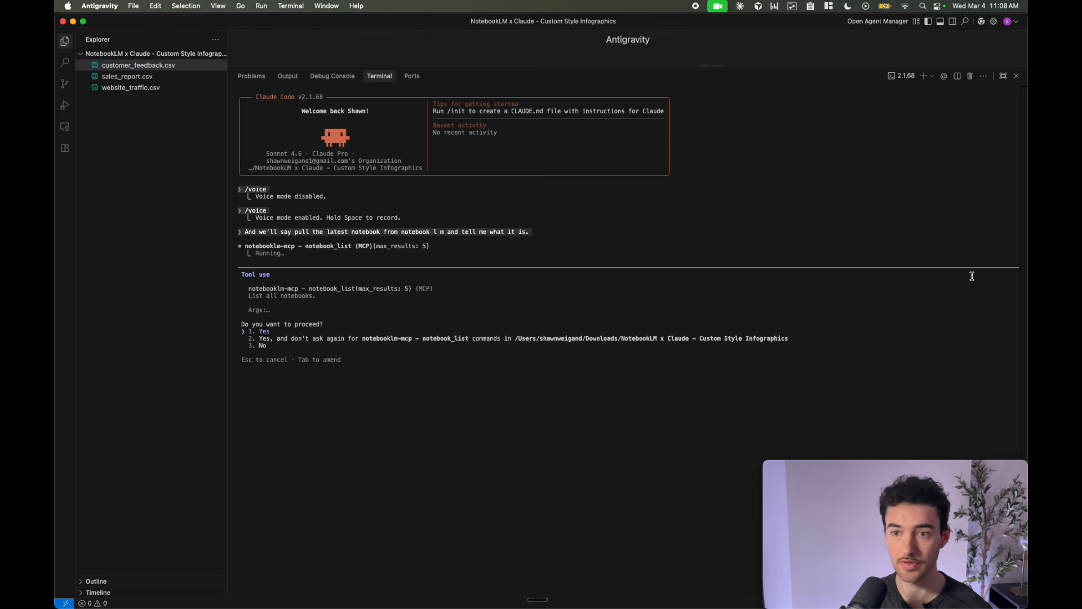
key(Return)
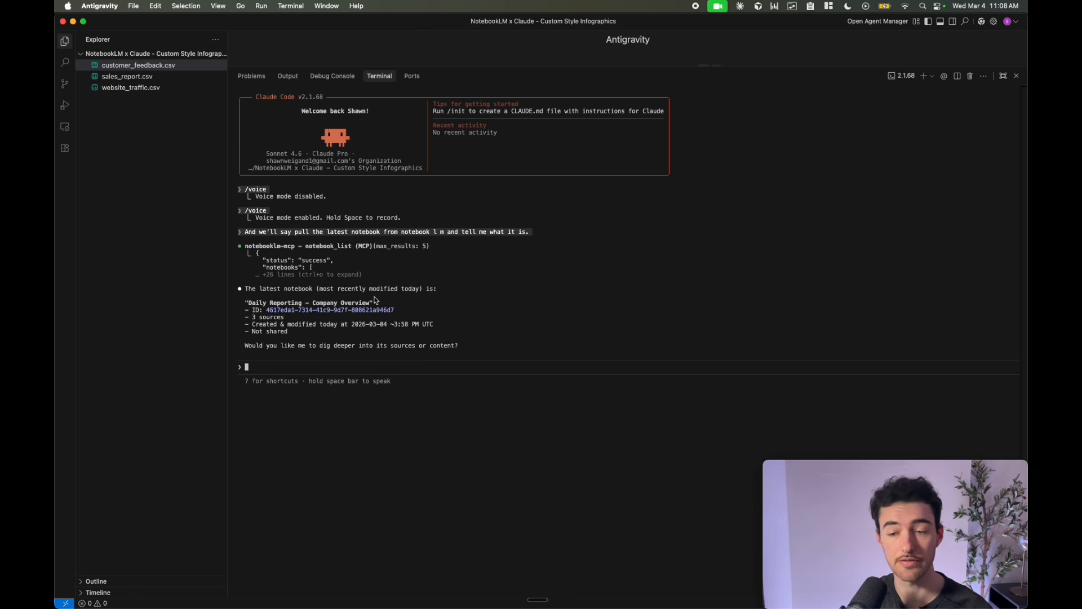
Step: Dictate and submit a prompt to generate a professional portrait infographic from this notebook, approving the studio_create and studio_status calls
key(space)
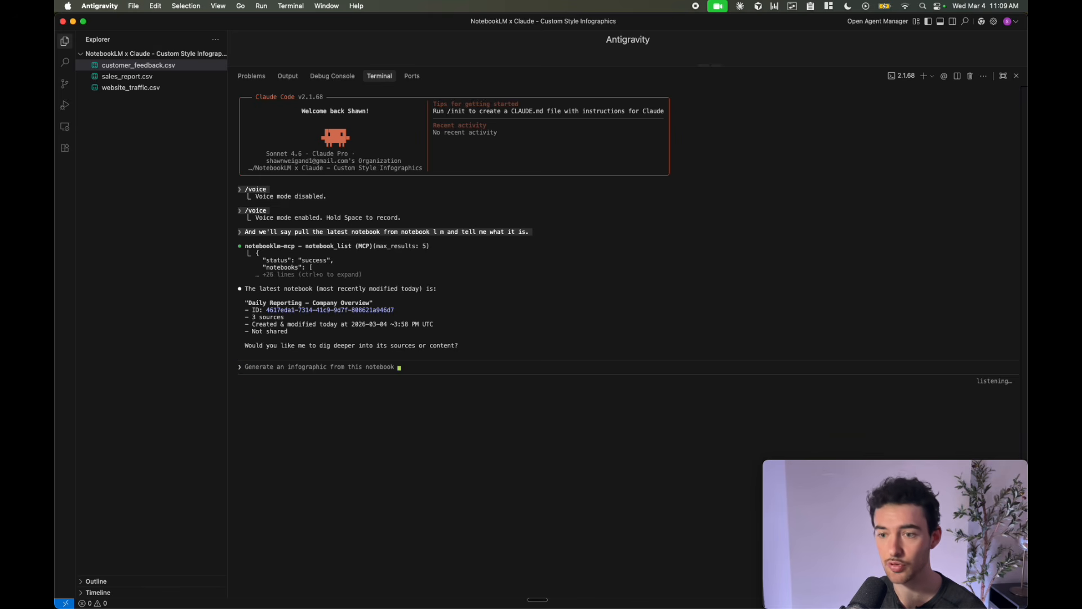
key(Return)
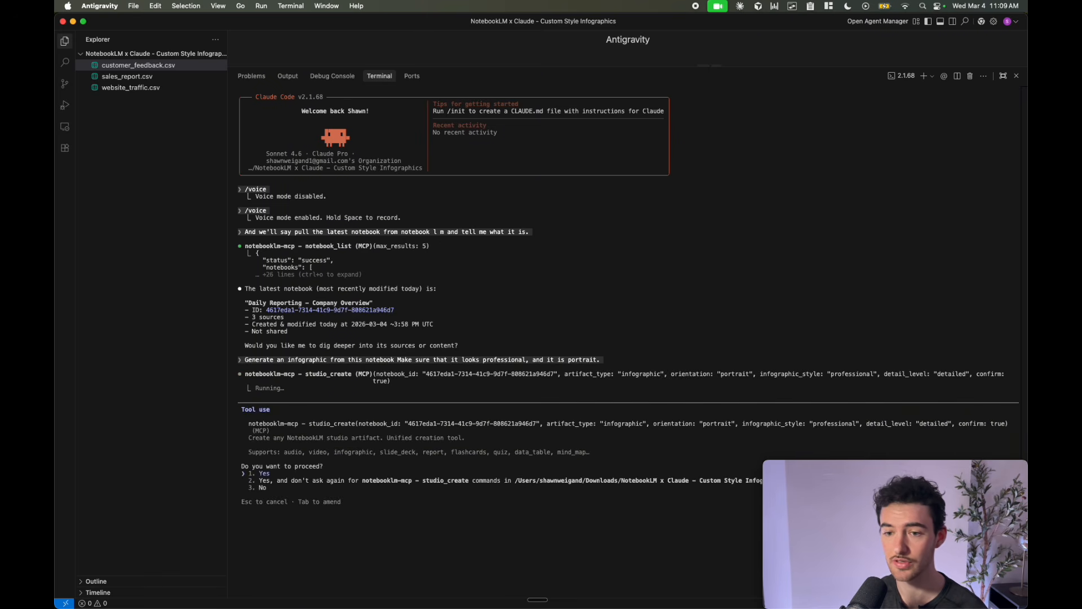
key(Return)
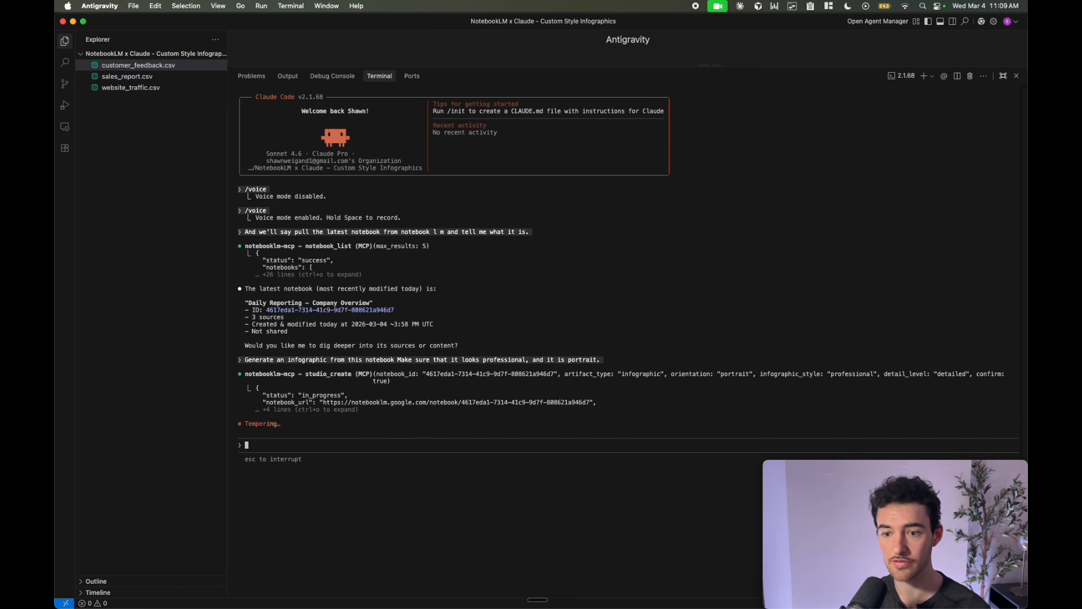
key(super+Tab)
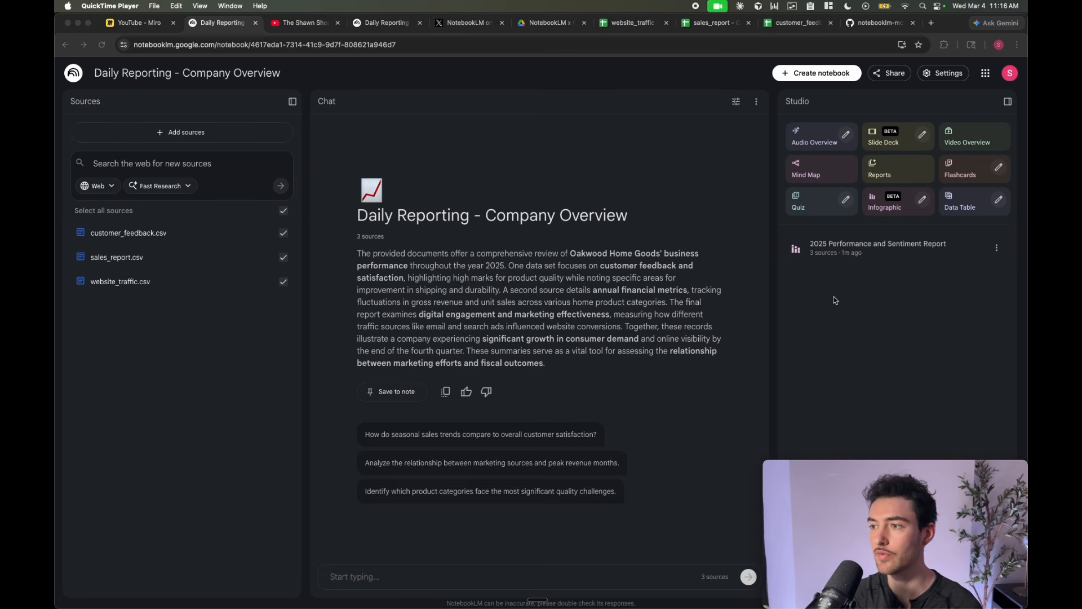
key(super+Tab)
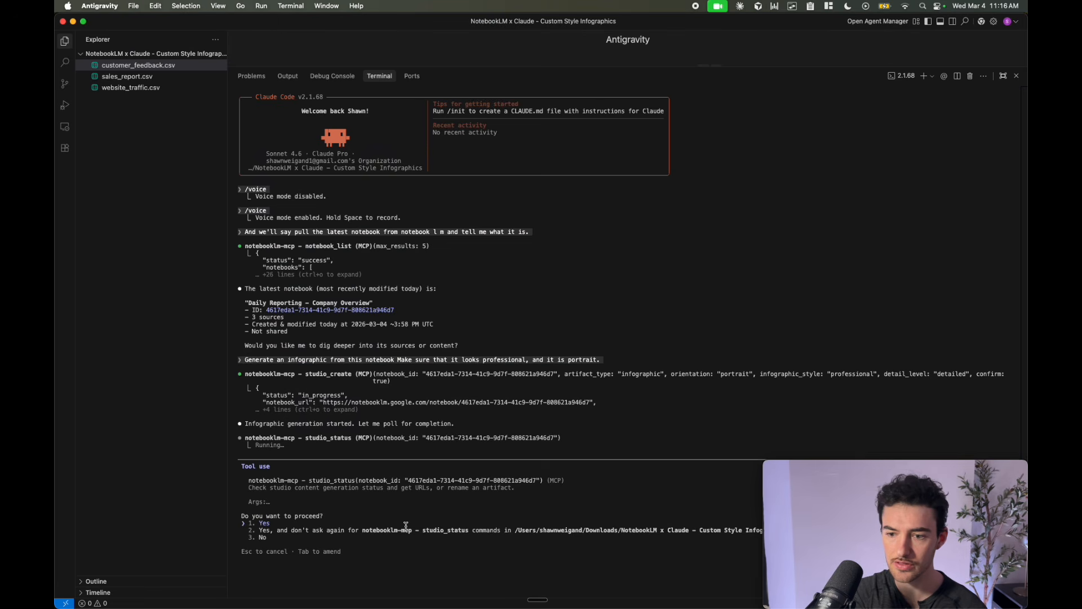
key(Return)
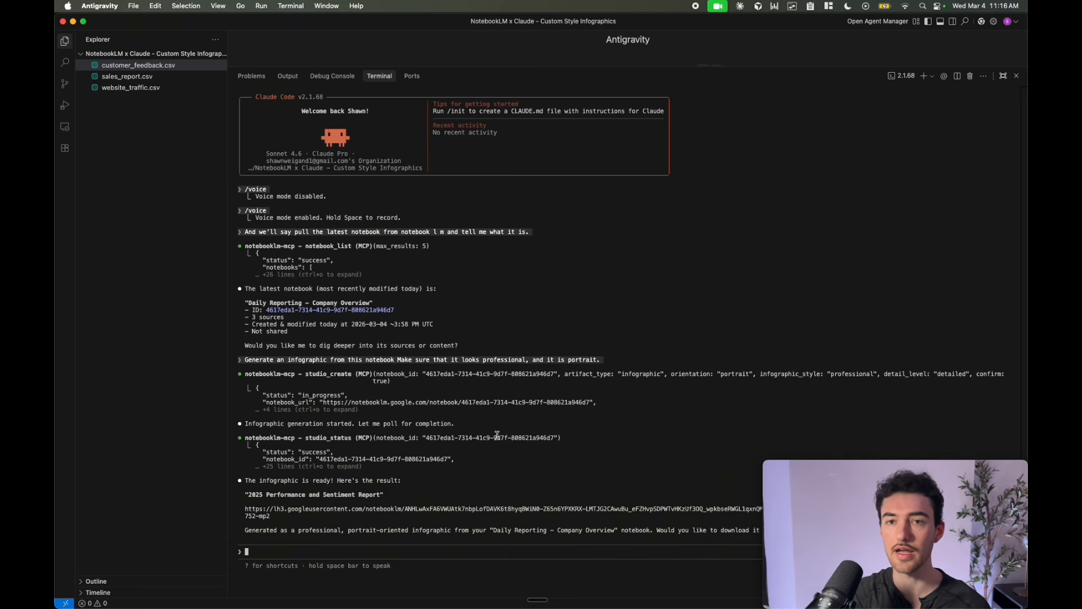
Step: Dictate "Download that generated infographic to my computer and open it up for me.", approve the download and open calls, and reposition the Preview window
key(space)
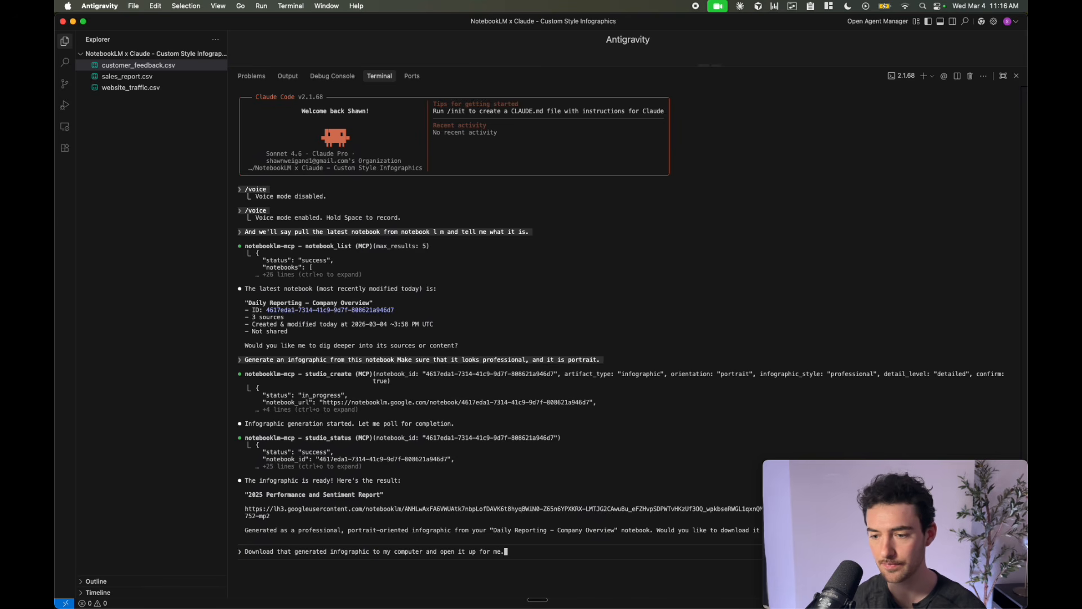
key(Return)
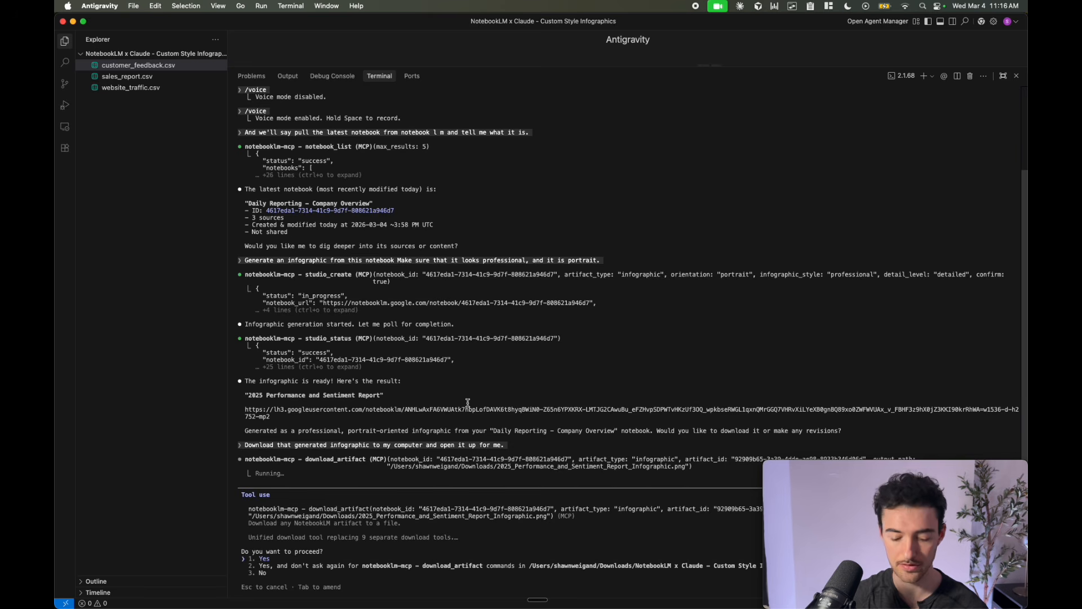
key(Return)
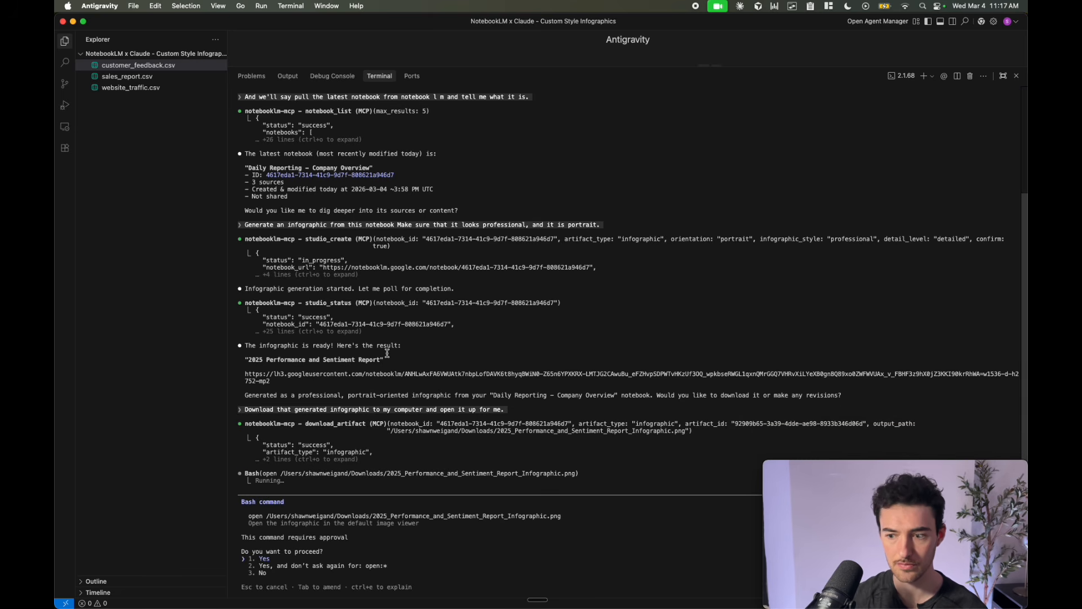
key(Return)
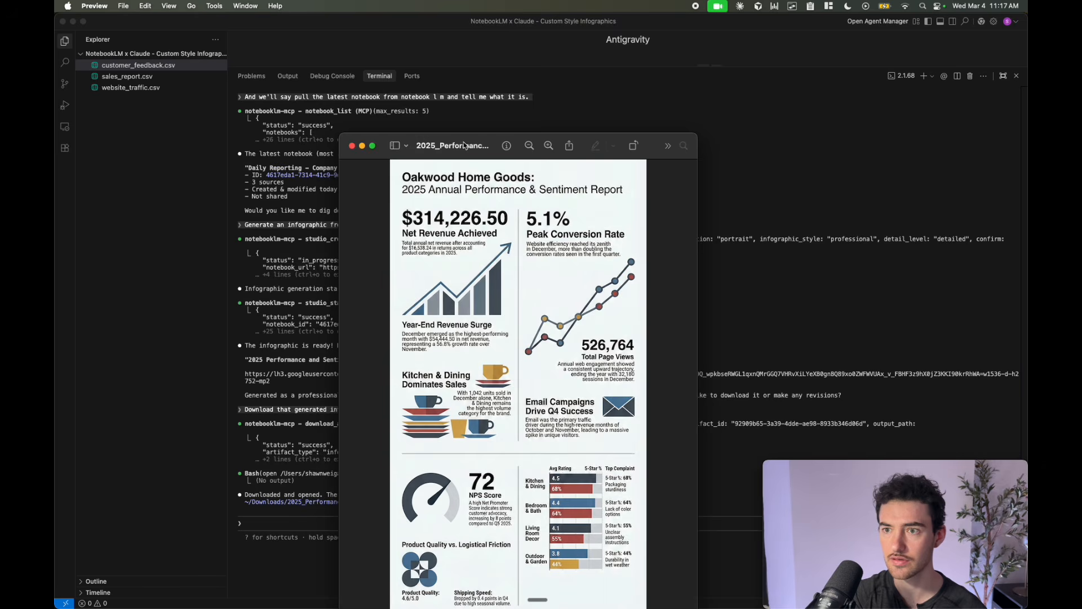
double_click(483, 86)
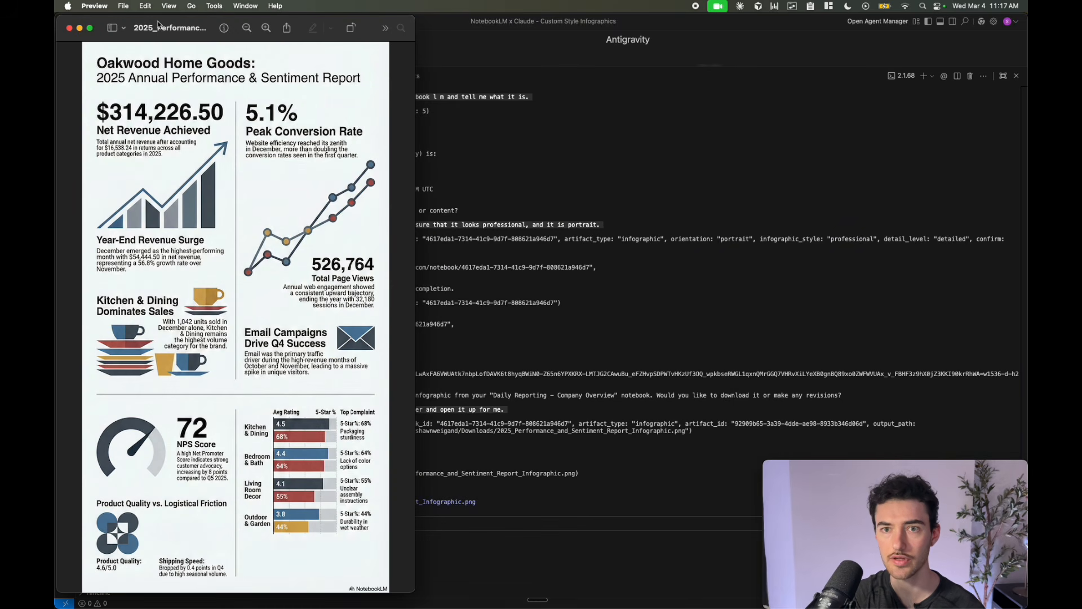
drag(160, 25, 388, 27)
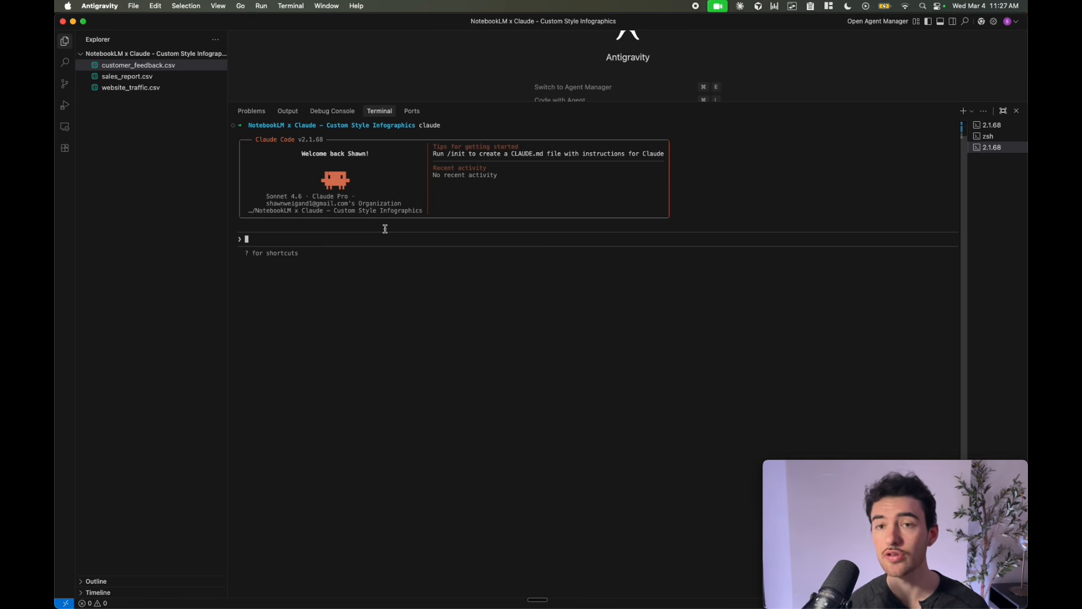
Step: Run "/nlm-infographic professional" in the new Claude Code session in Antigravity
text(/nlm)
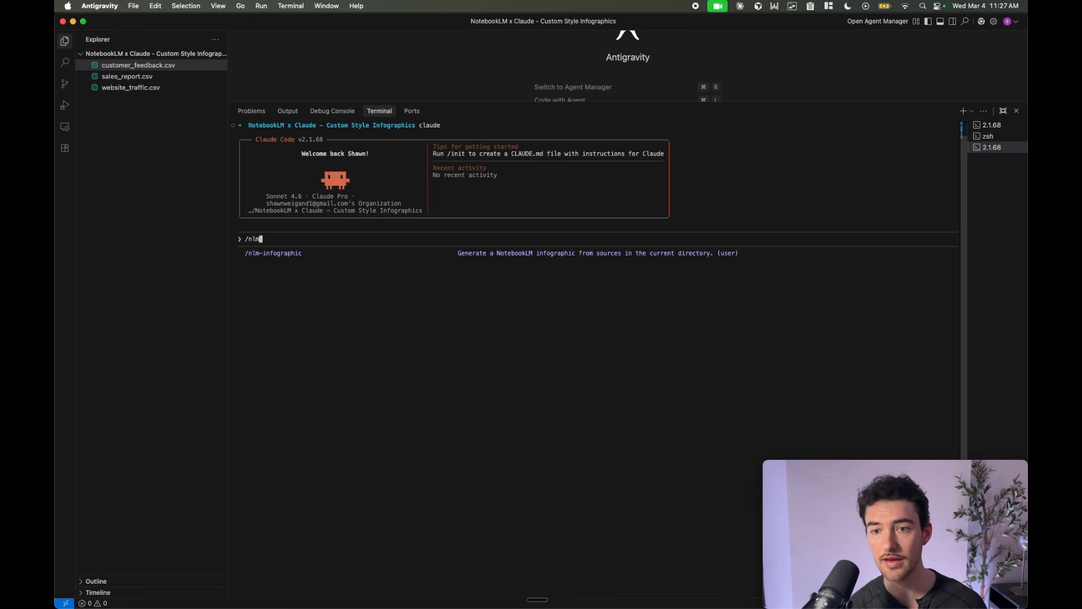
key(Tab)
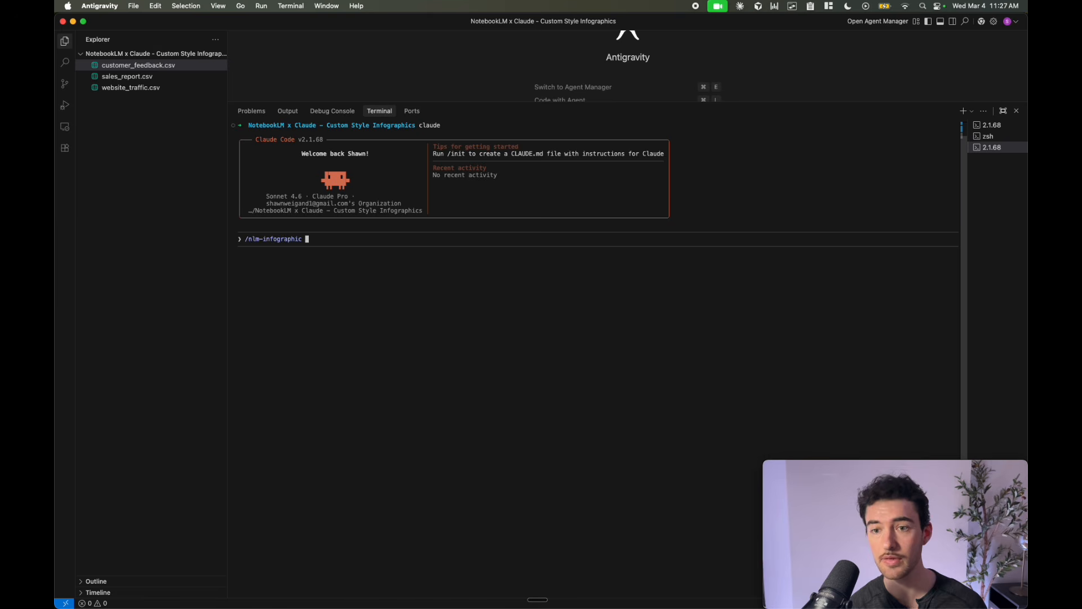
text(professoin)
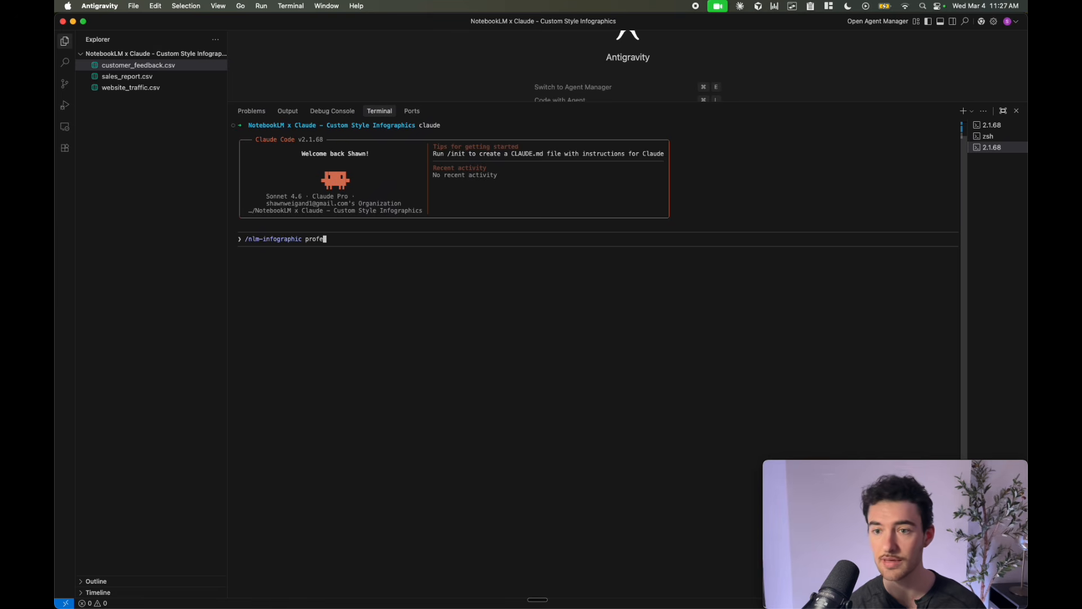
key(BackSpace)
key(BackSpace)
key(BackSpace)
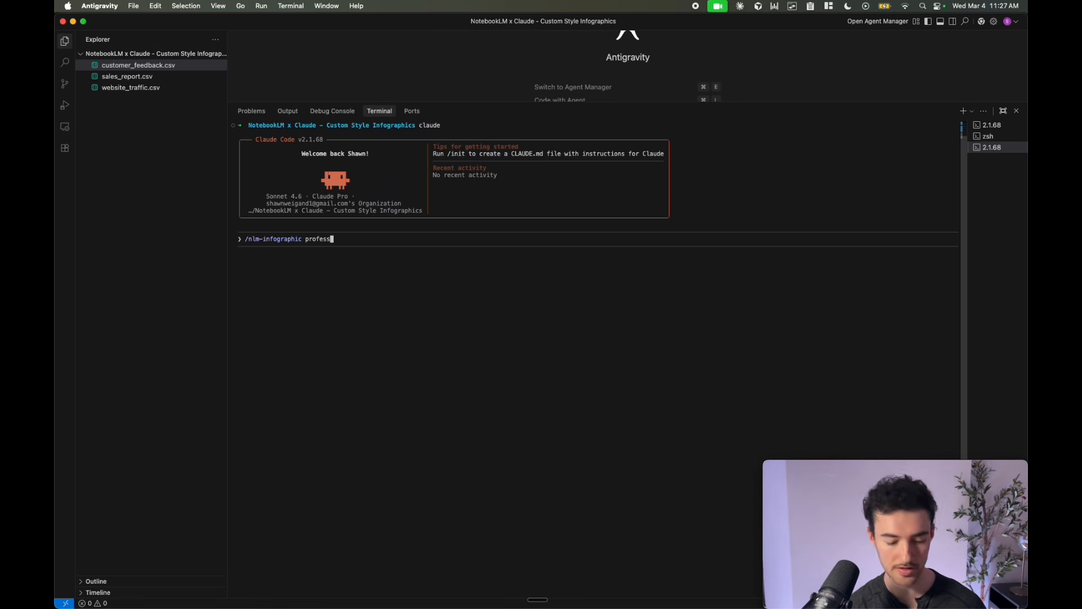
text(ional)
key(Return)
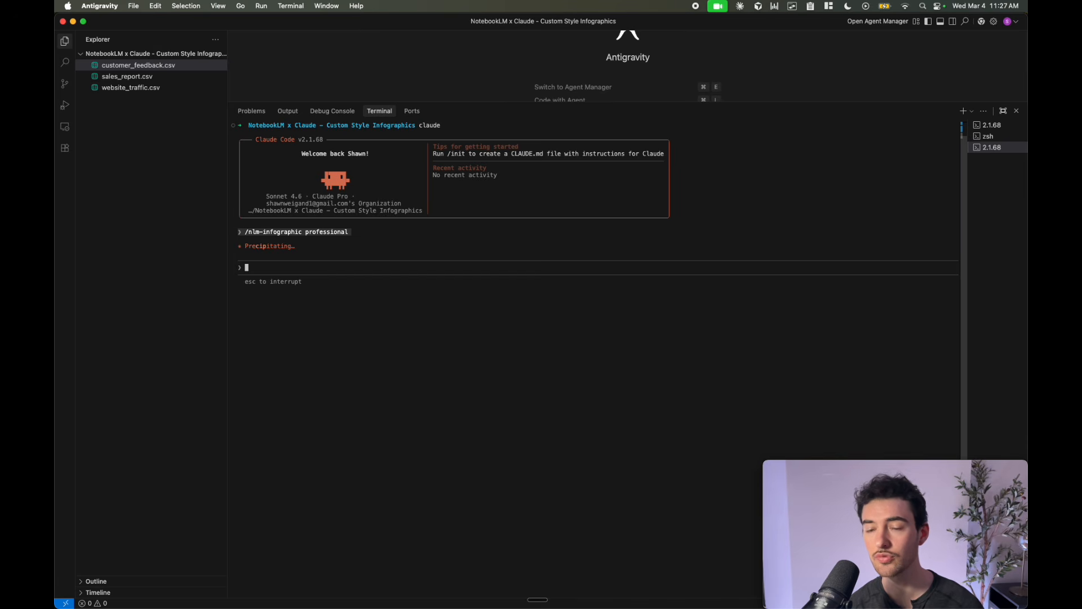